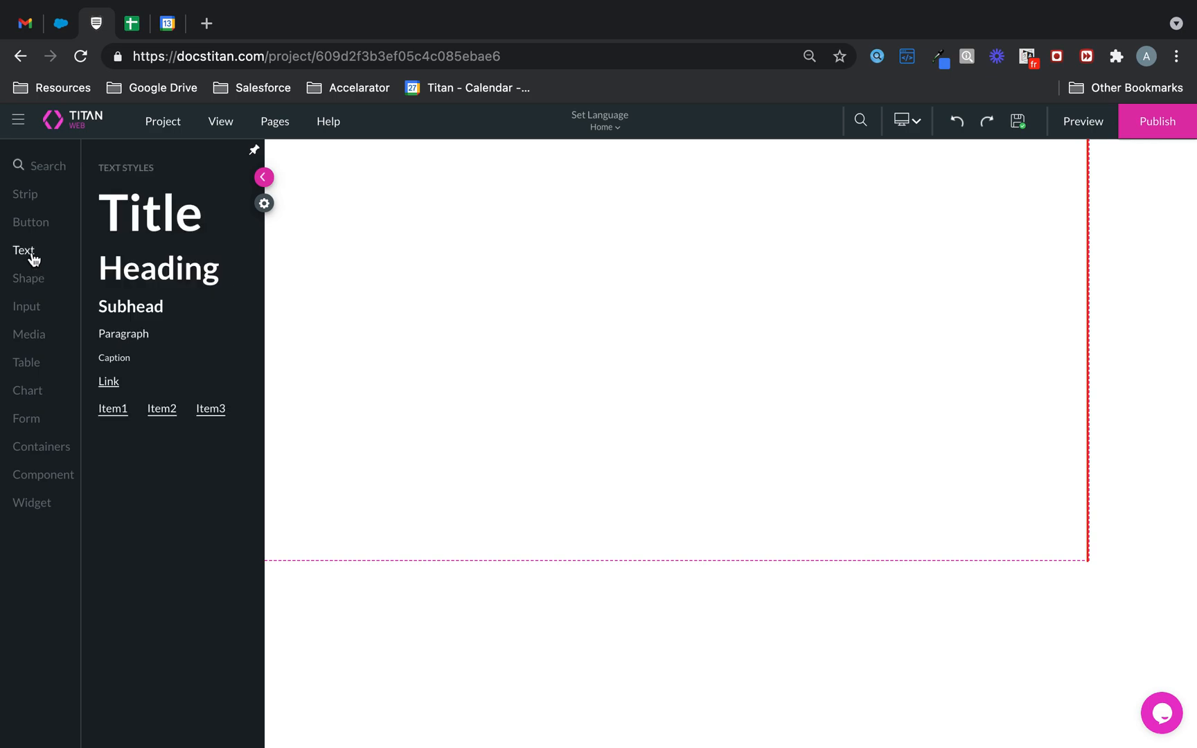
Step: Add two text fields, an email field below them and a dropdown field above them to the page
left_click(27, 306)
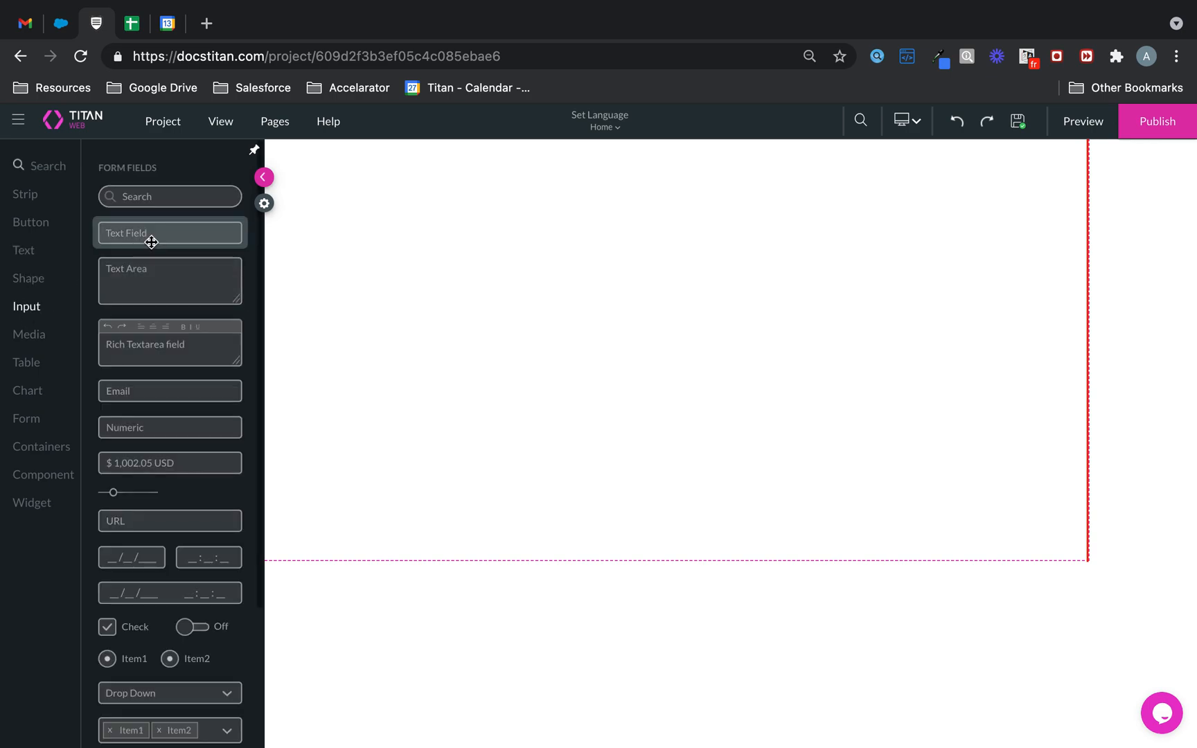
left_click_drag(219, 235, 597, 237)
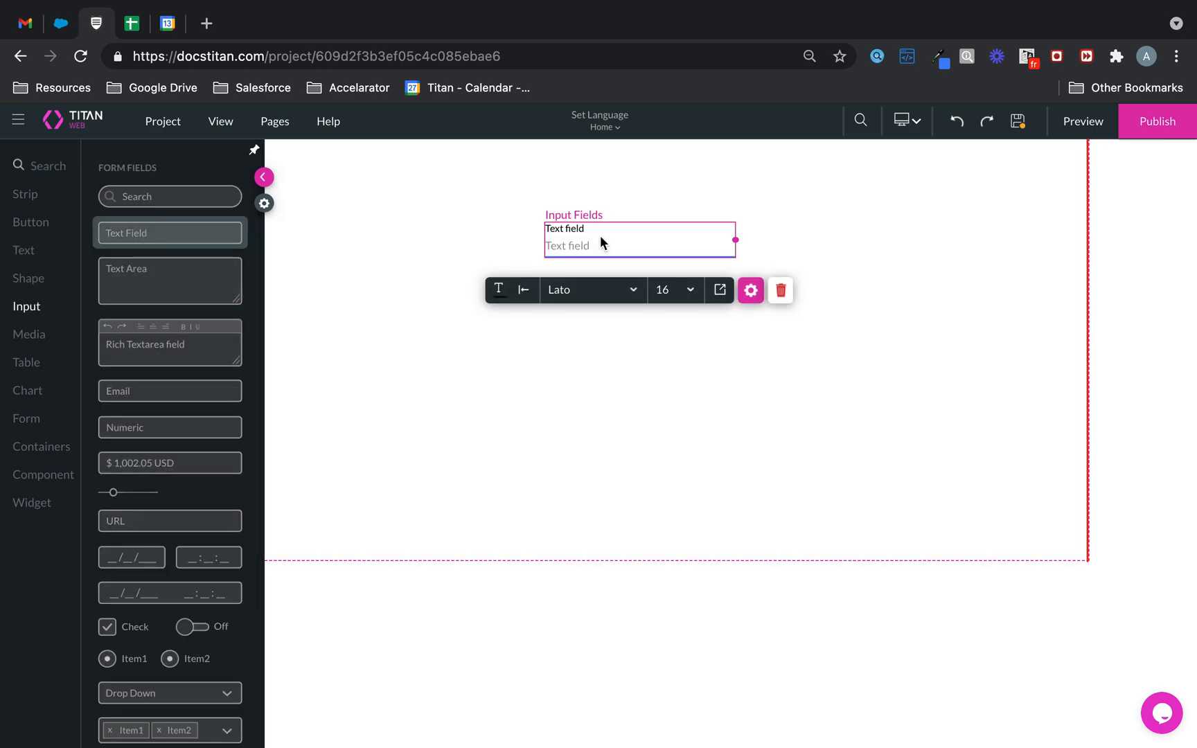
left_click_drag(185, 235, 641, 317)
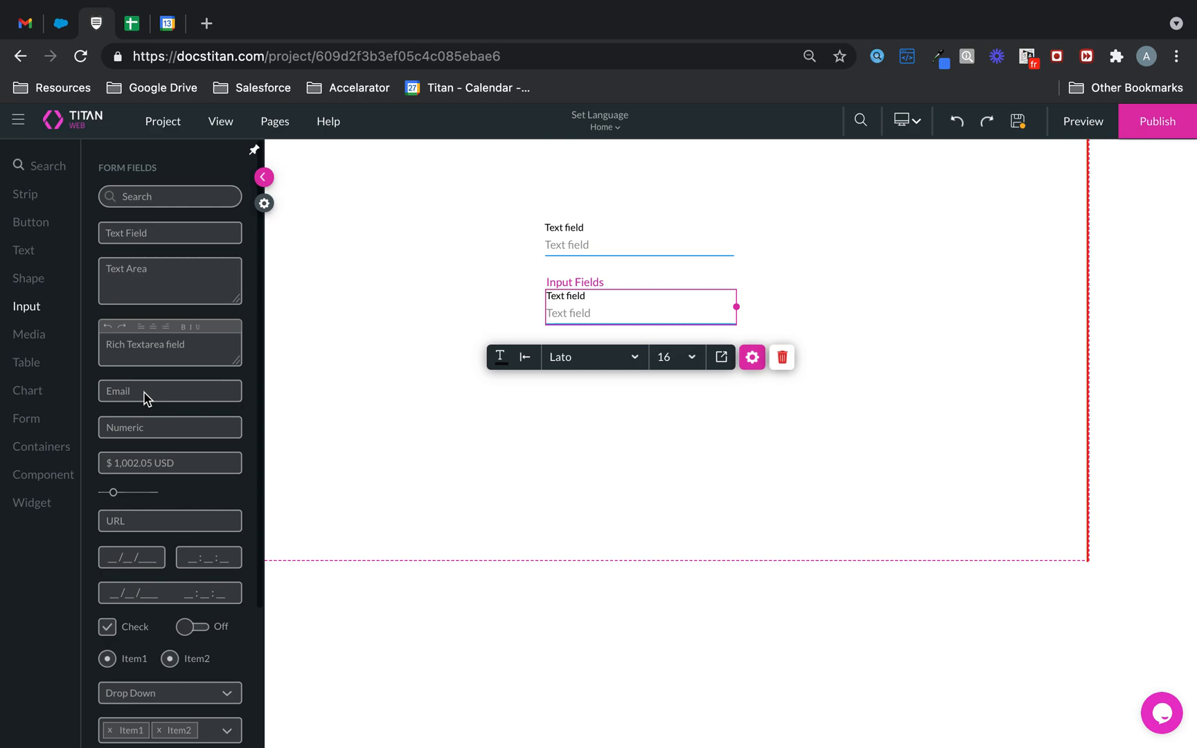
left_click_drag(145, 391, 559, 384)
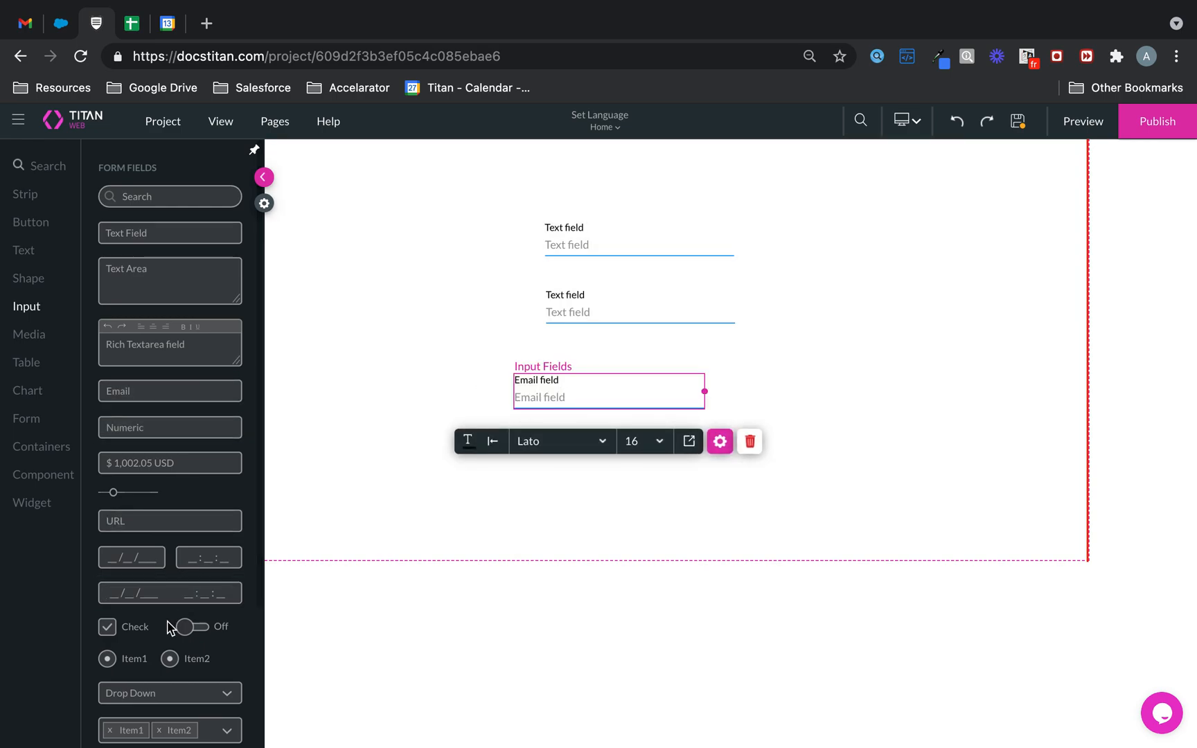
left_click_drag(165, 686, 596, 173)
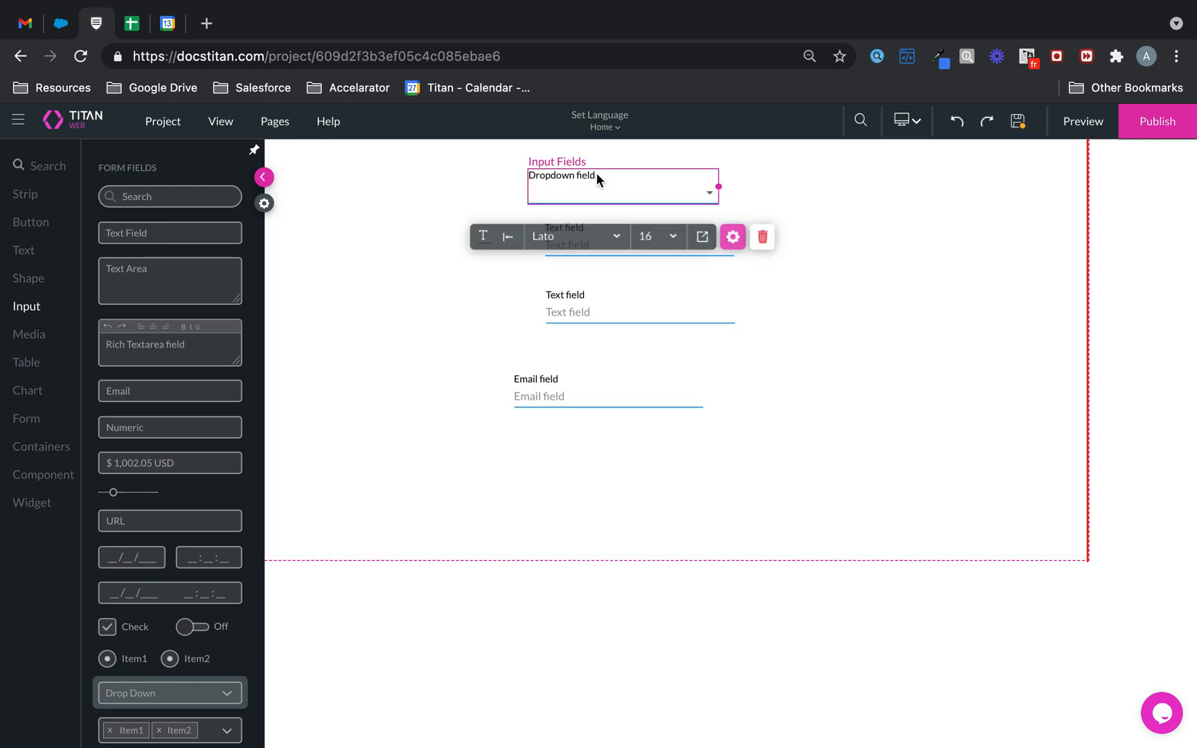
Step: Align the two text fields and the email field in one column under the dropdown
left_click(263, 178)
left_click_drag(638, 246, 621, 256)
left_click_drag(643, 305, 630, 315)
mouse_move(616, 398)
left_mouse_down()
mouse_move(643, 398)
mouse_move(630, 398)
left_mouse_up()
Step: Edit the dropdown's static choices, labelling the first one French and the second one English
left_click(639, 190)
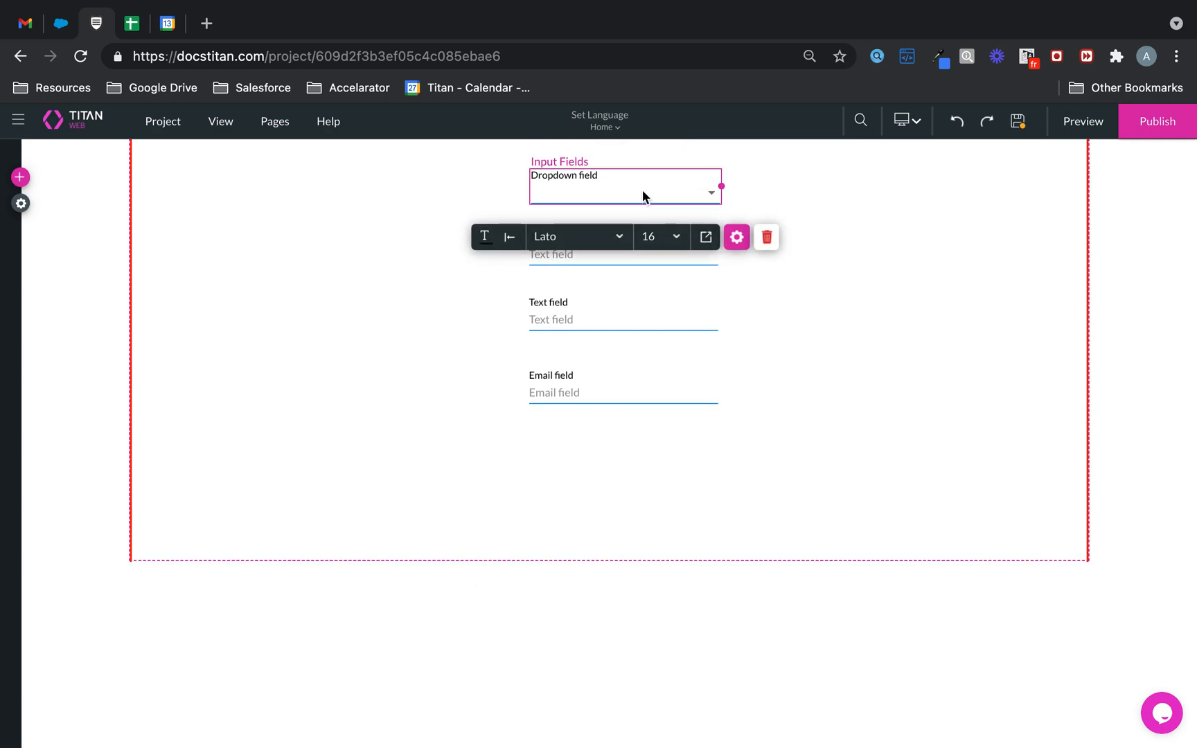
left_click(736, 237)
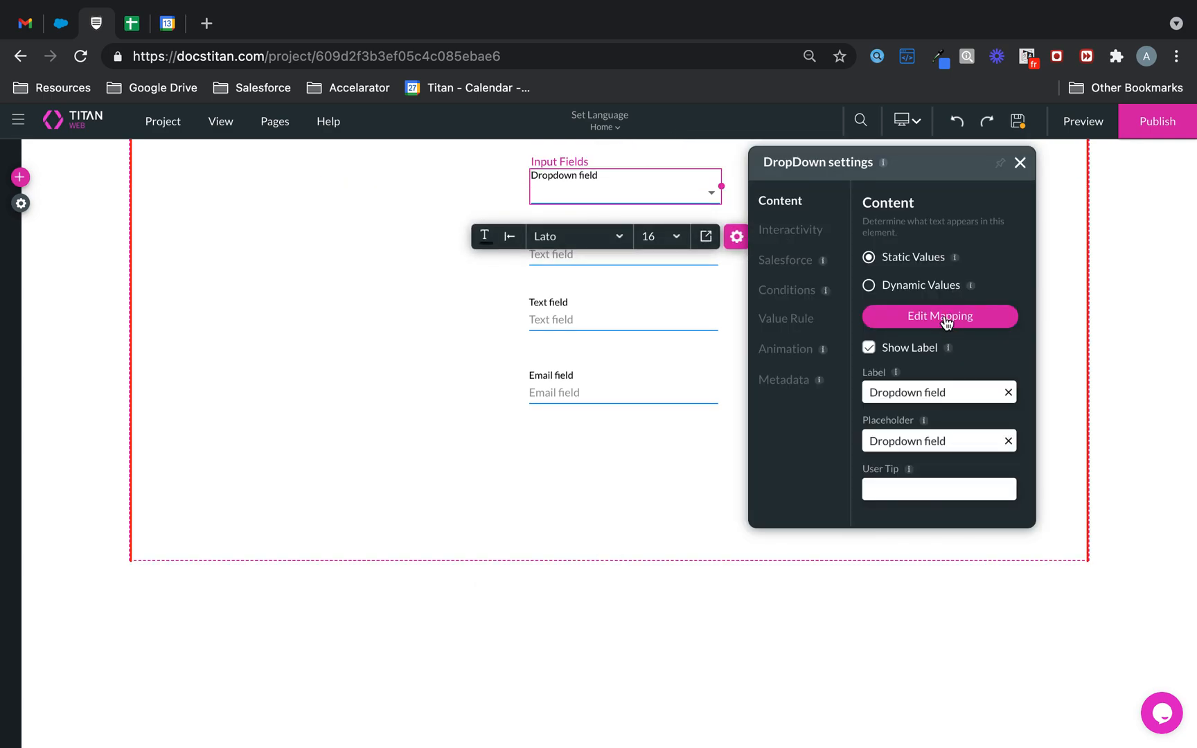
left_click(909, 319)
left_click_drag(480, 272, 364, 271)
type("French")
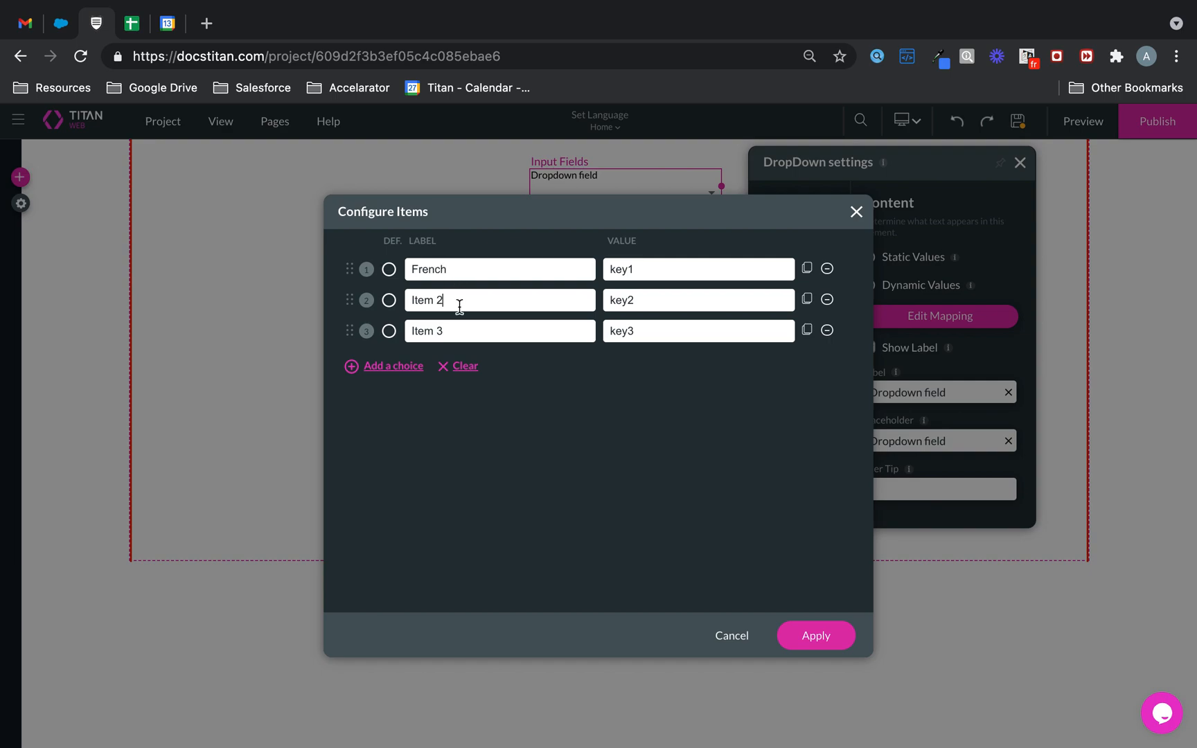
left_click_drag(459, 305, 326, 278)
type("English")
Step: Set the choice values to fr for French and en for English, remove the third choice and apply
left_click_drag(722, 266, 546, 249)
type("e")
left_click_drag(673, 297, 531, 270)
type("en")
left_click(827, 332)
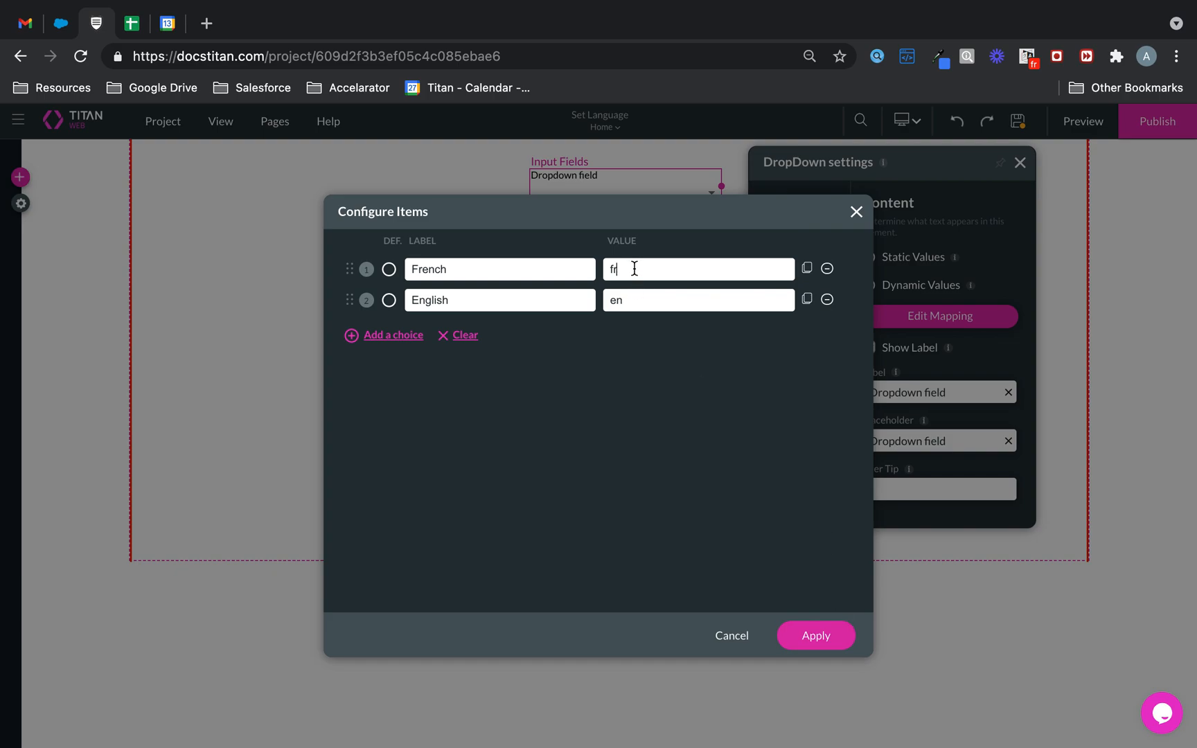
left_click(817, 637)
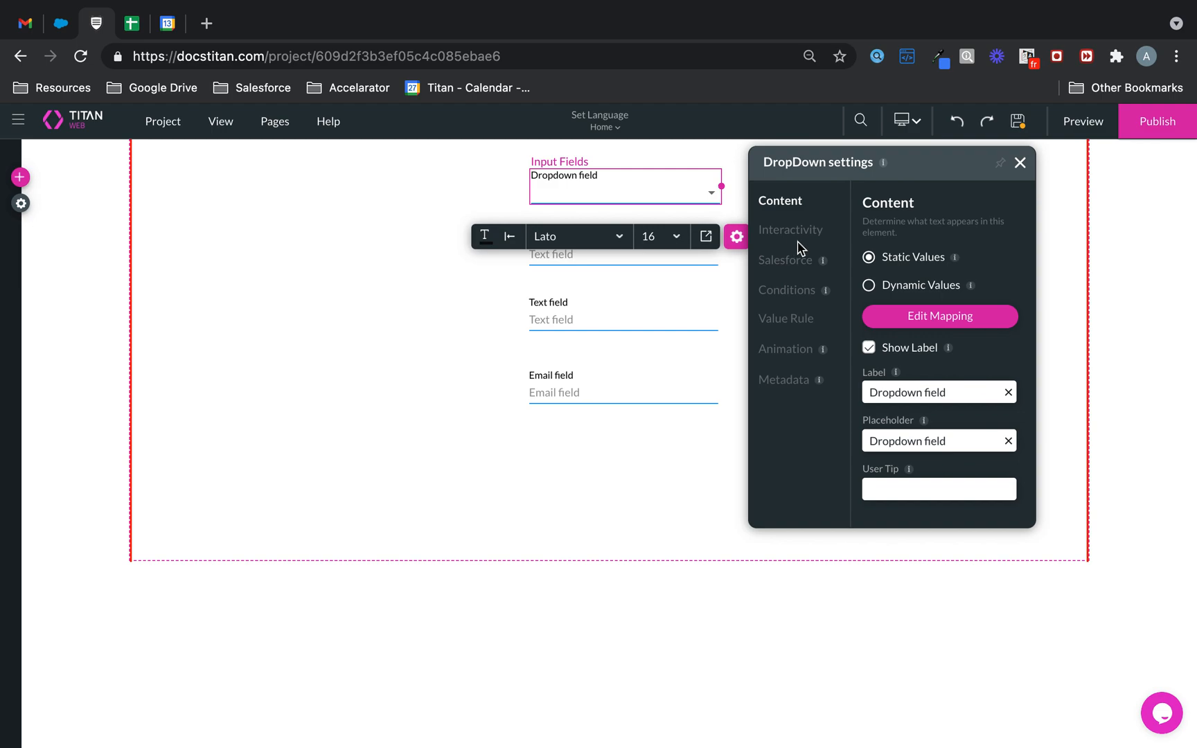
Step: Set the dropdown's label to "Choose Language:"
triple_click(913, 390)
type("Choose Language:")
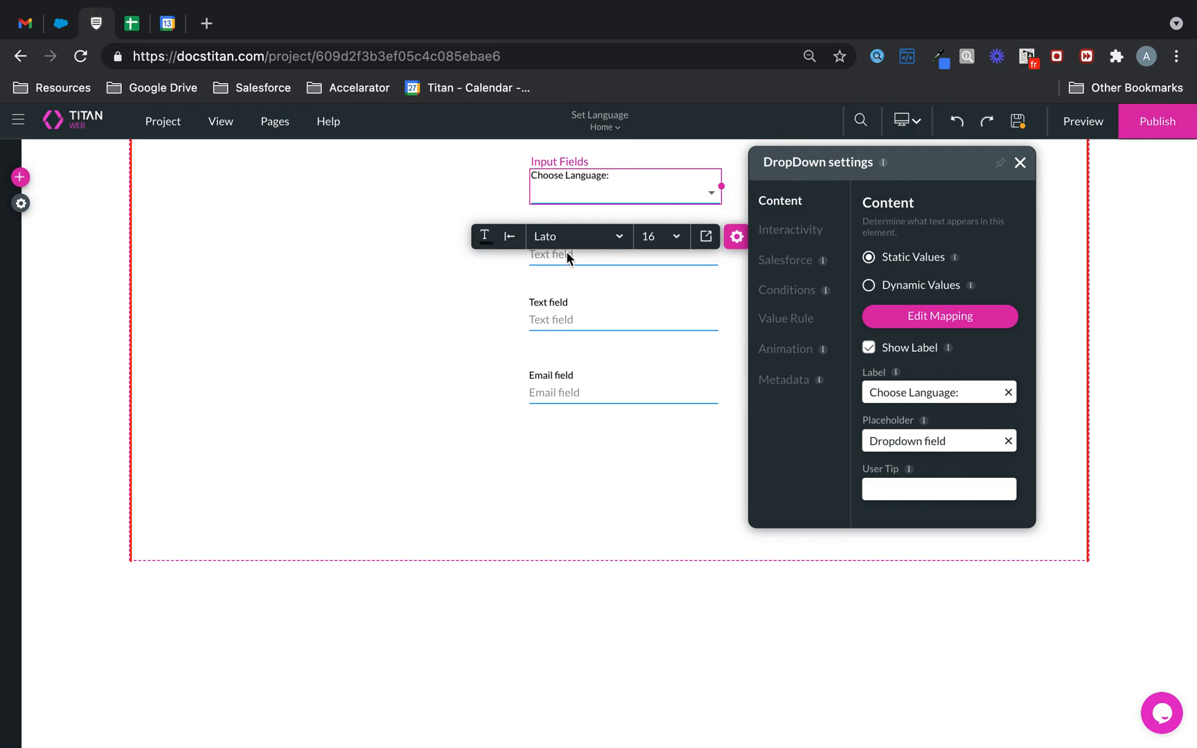
left_click(1018, 163)
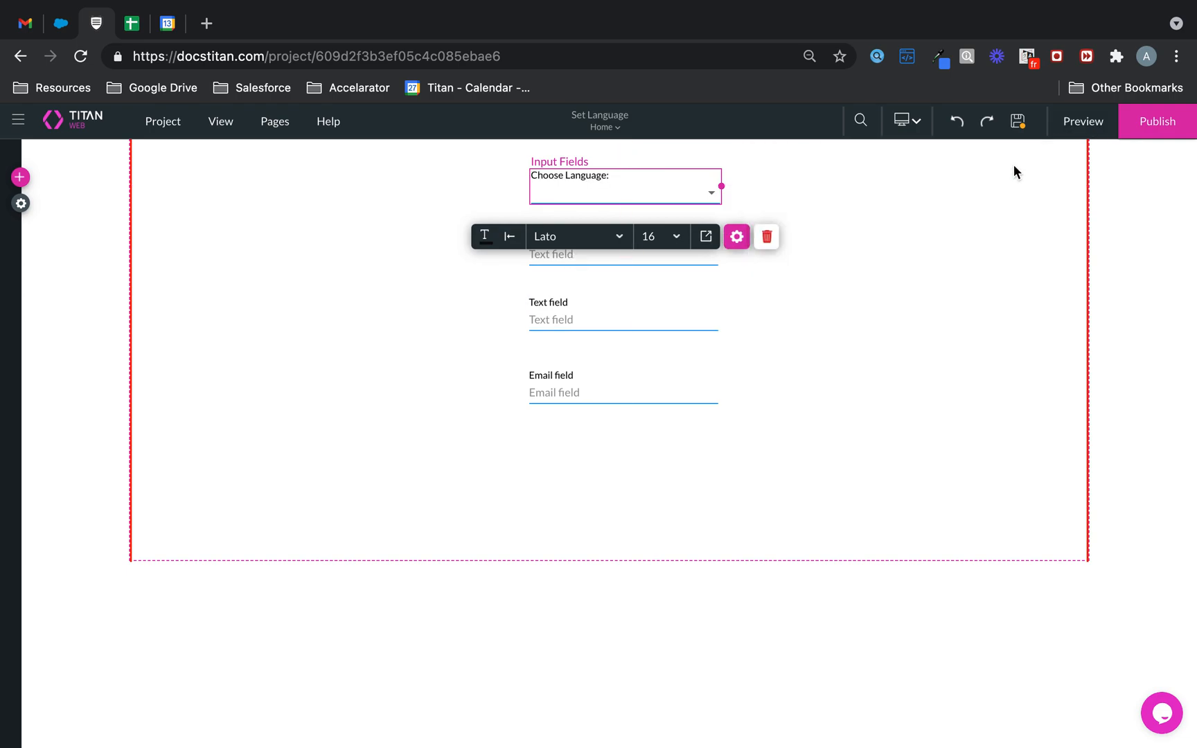
left_click(736, 236)
triple_click(975, 387)
type("First Name")
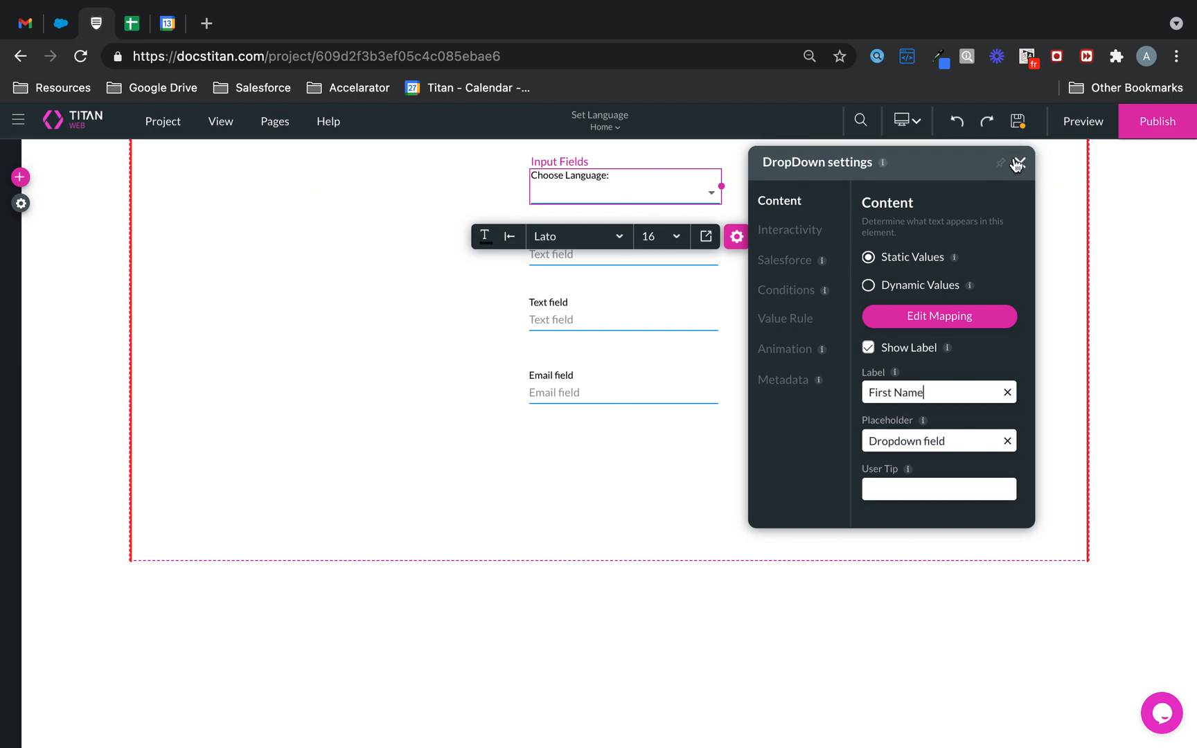
left_click(1020, 162)
Step: Set the label of the second text field to "Last Name"
left_click(590, 321)
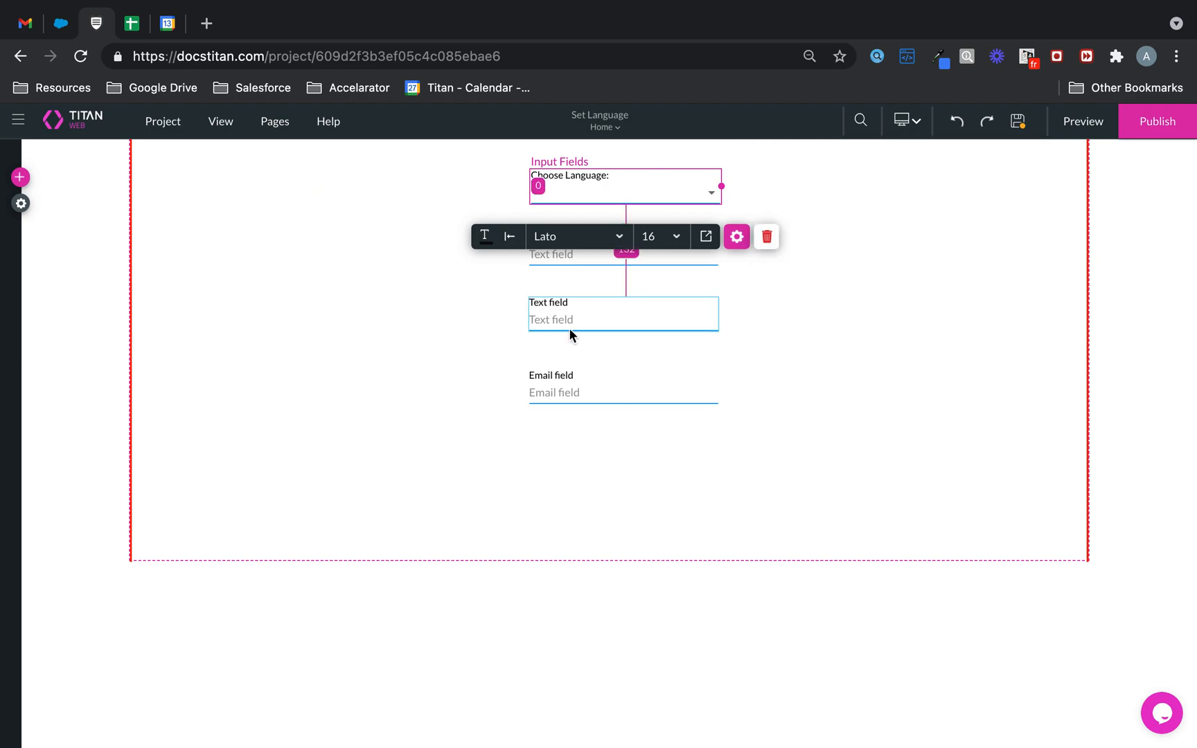
left_click(735, 365)
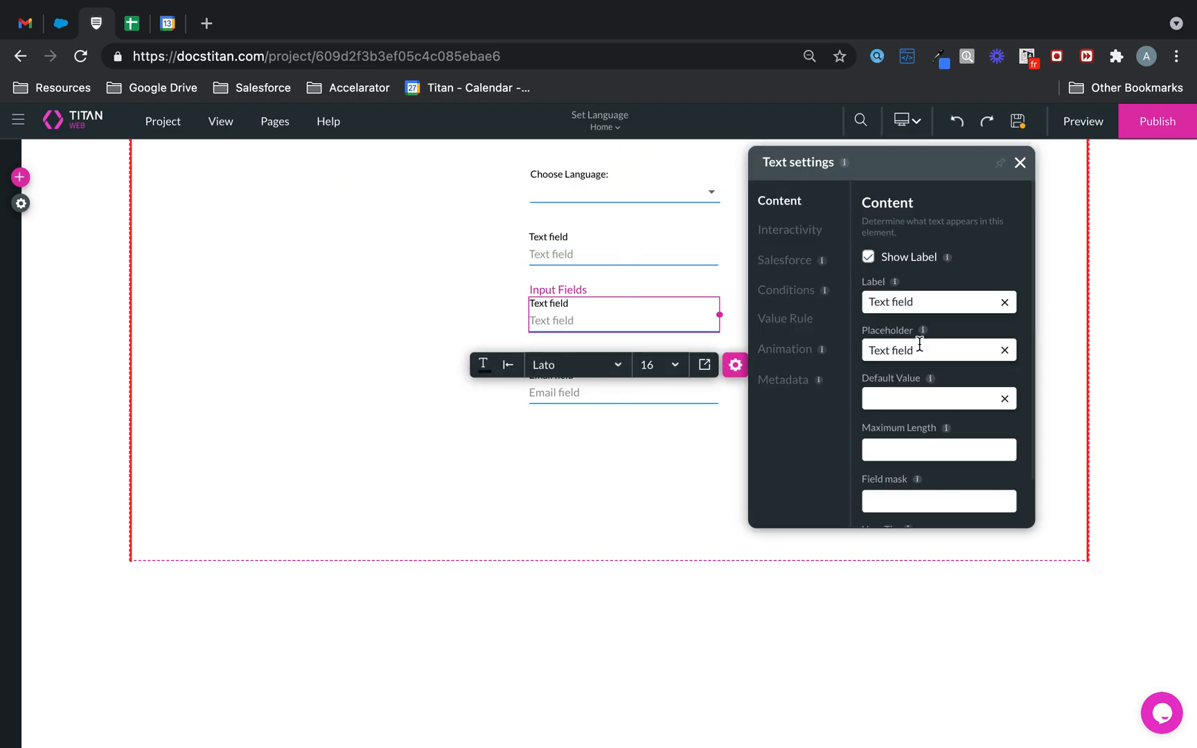
left_click_drag(929, 299, 815, 298)
type("Last Name")
left_click(897, 357)
left_click(1018, 163)
Step: Try to label the text field directly below the dropdown "First Name"
left_click(620, 257)
left_click(735, 299)
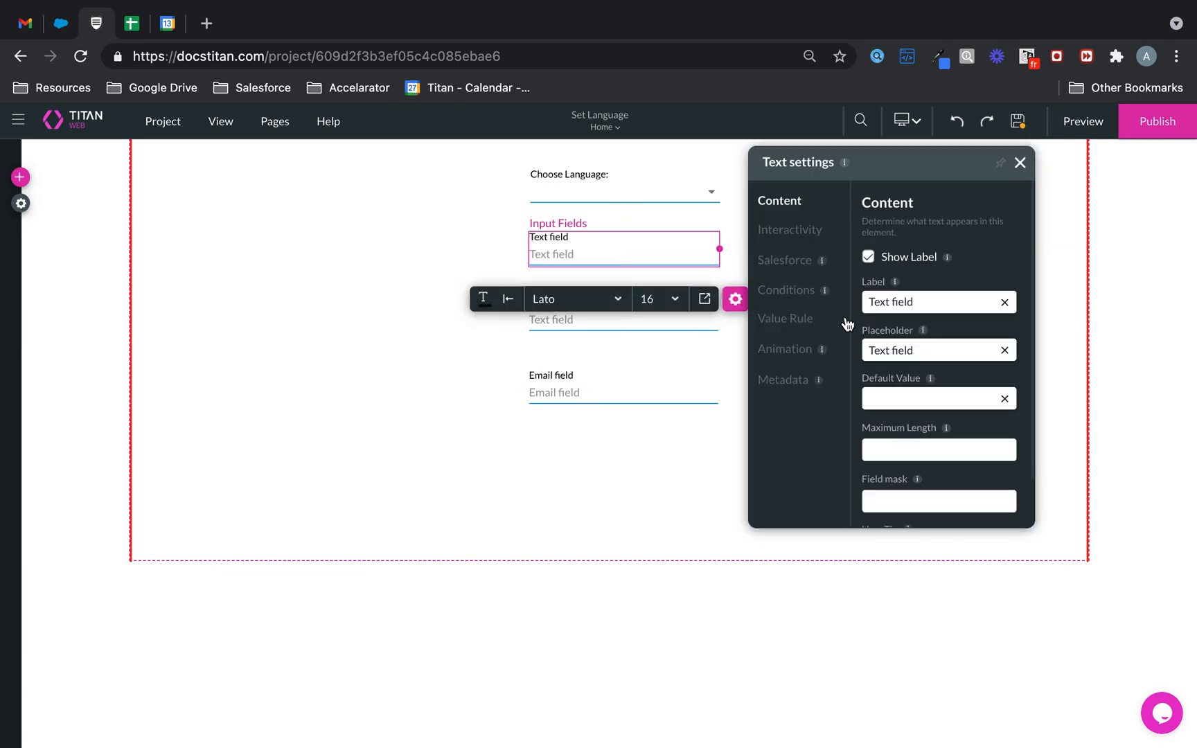
left_click_drag(932, 302, 644, 296)
type("First Name")
left_click(704, 377)
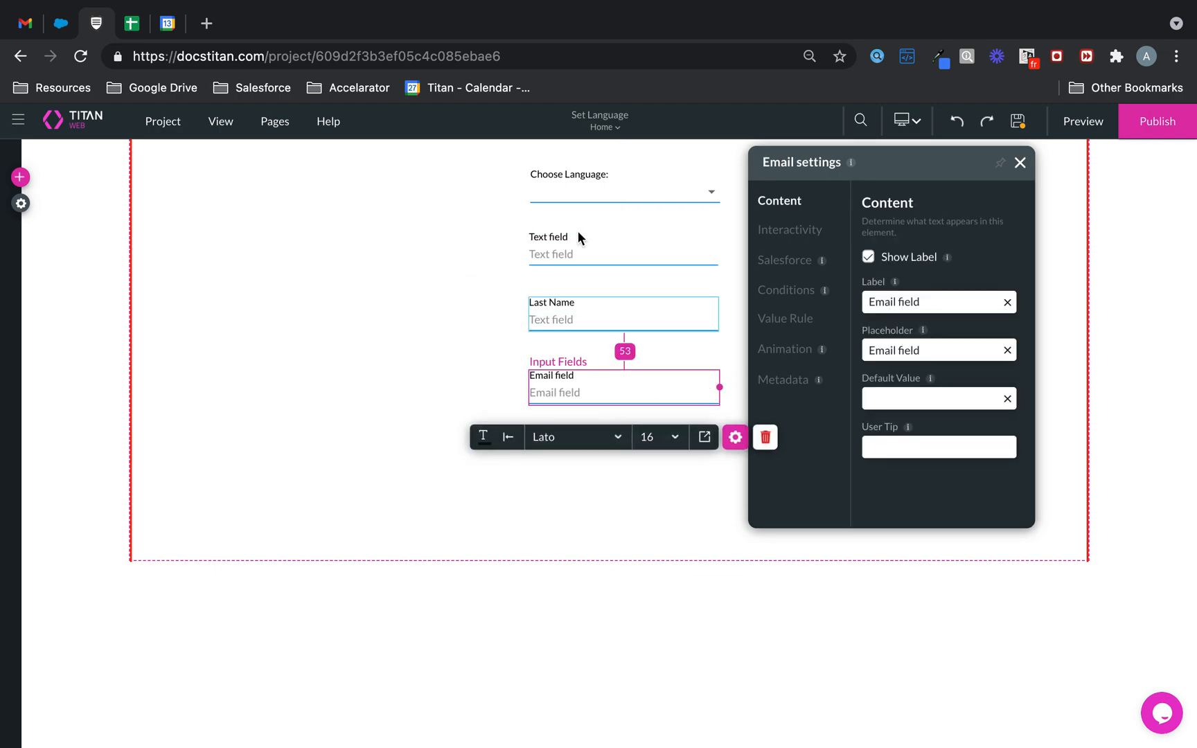
Step: Set the label of the first text field, directly below the dropdown, to "First Name"
left_click(565, 256)
left_click_drag(929, 302, 724, 277)
type("Fir")
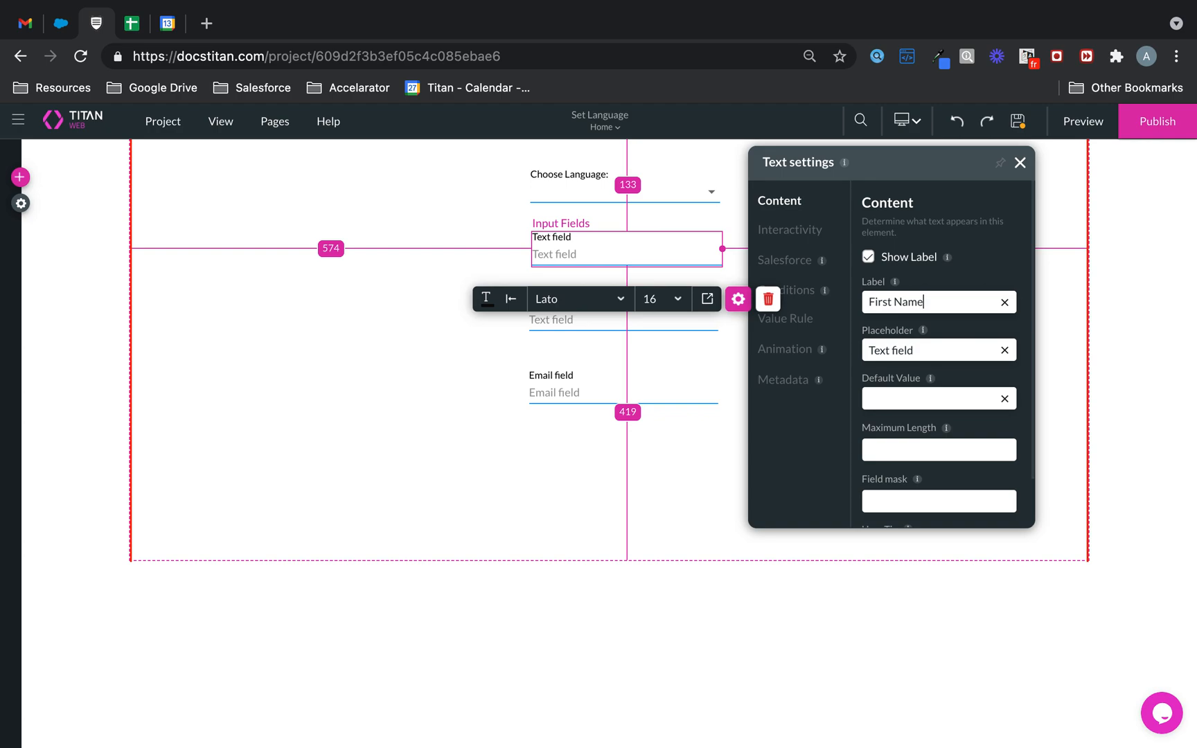
type("st Name")
left_click(892, 349)
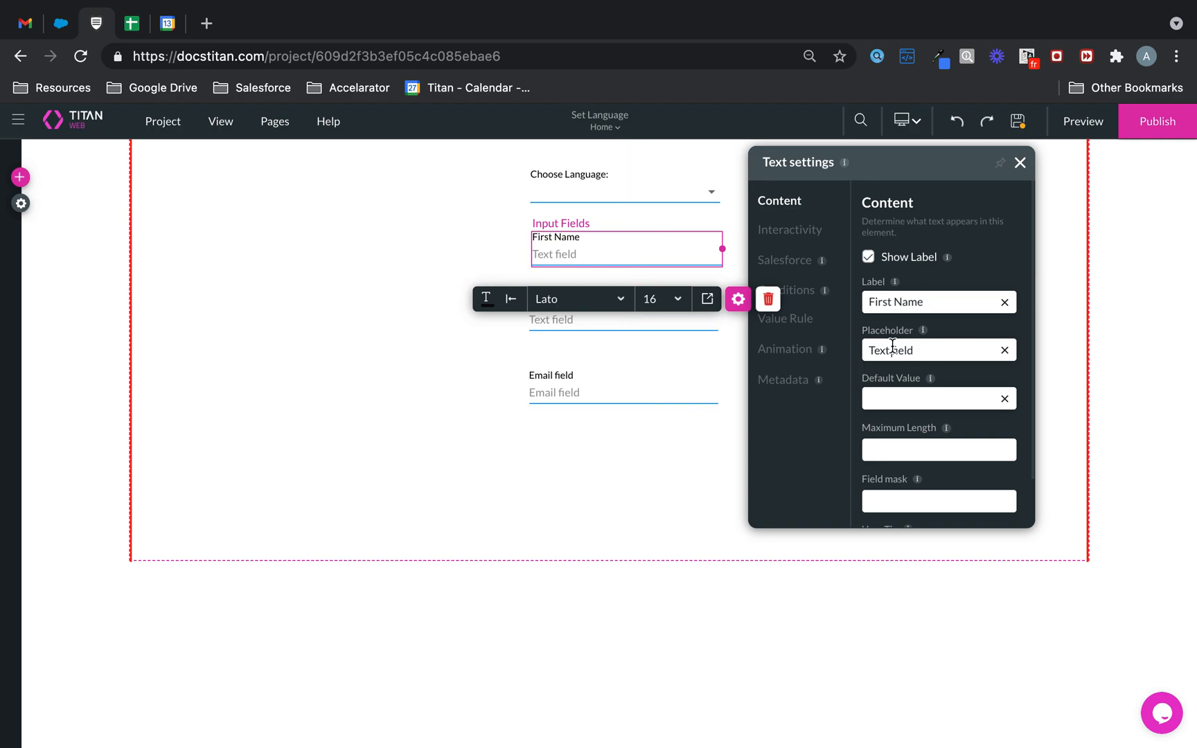
left_click(1017, 164)
Step: Shorten the email field's label to "Email"
left_click(665, 392)
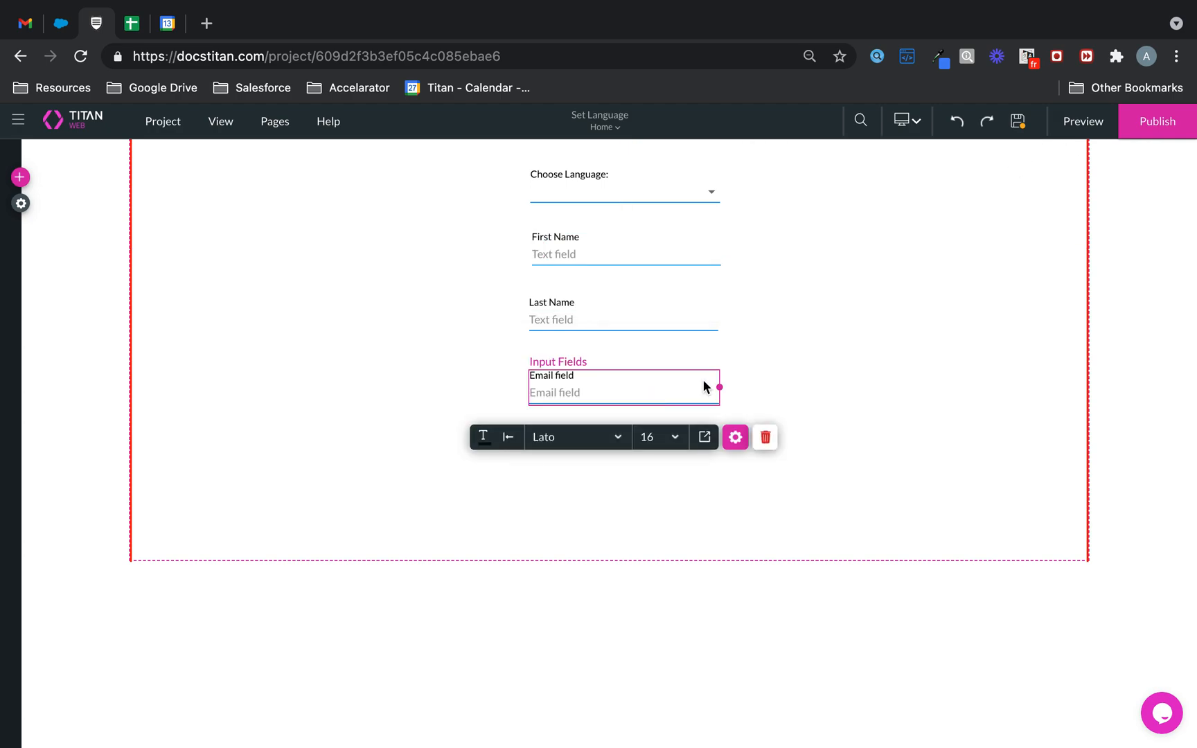
left_click(734, 436)
double_click(914, 296)
key("BackSpace")
left_click(925, 385)
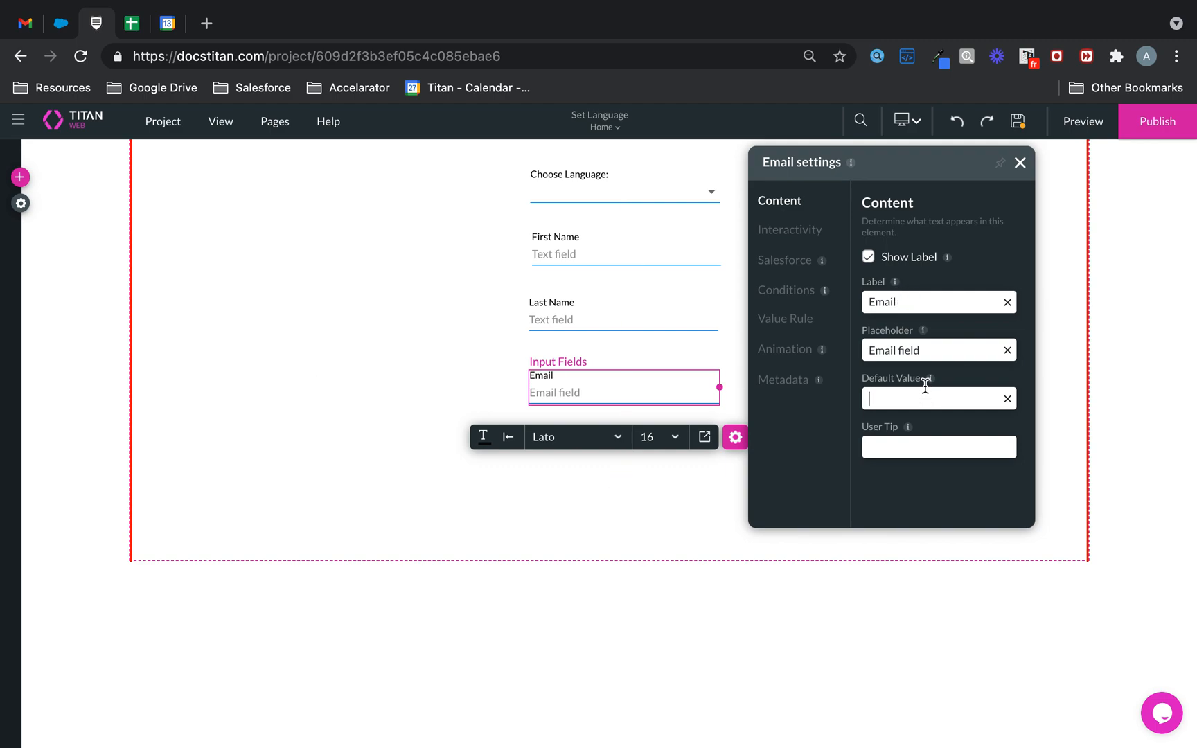
left_click(1019, 162)
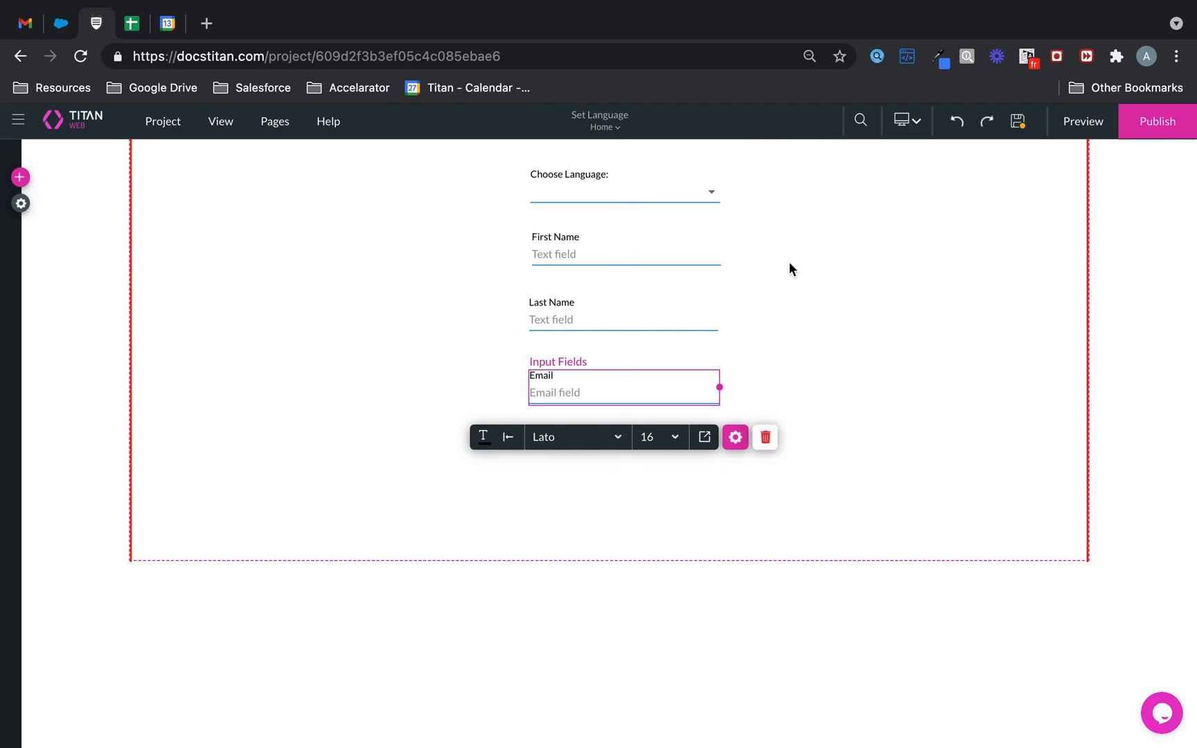
Step: Enable the Translation tool in the project settings
left_click(21, 203)
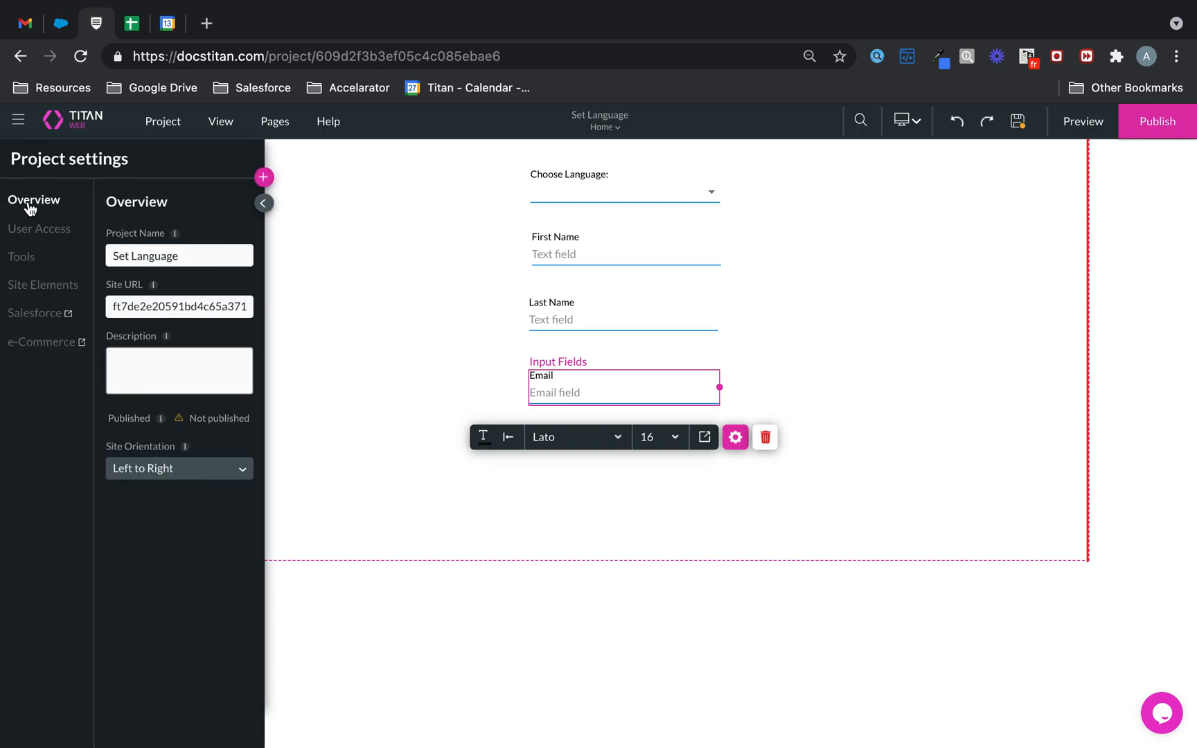
left_click(28, 255)
left_click(127, 544)
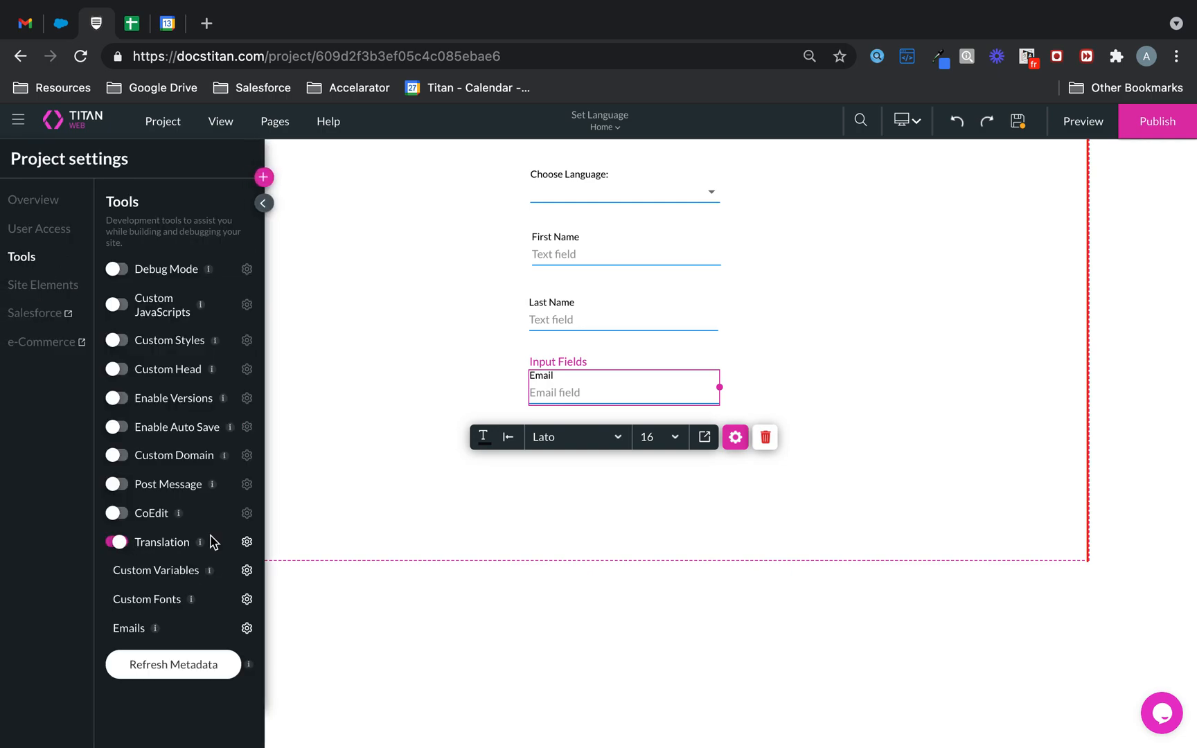
Step: Add French as a language in the project's translation settings
left_click(246, 542)
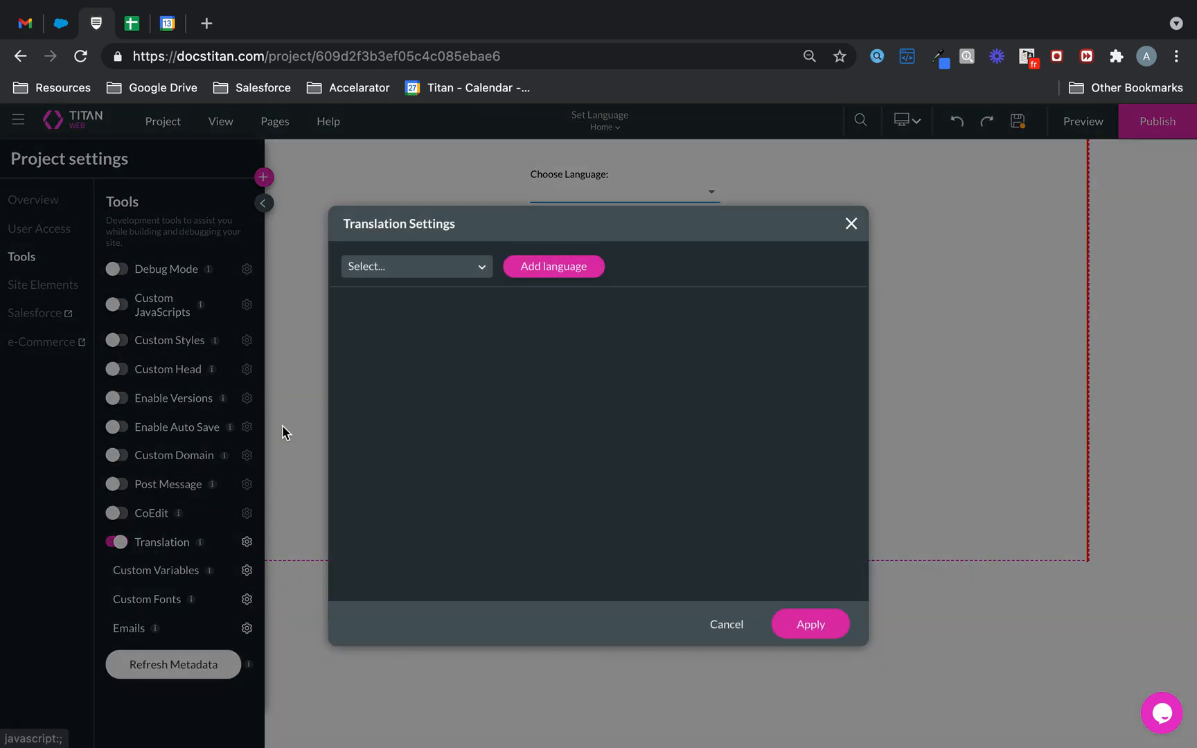
left_click(418, 268)
type("fr")
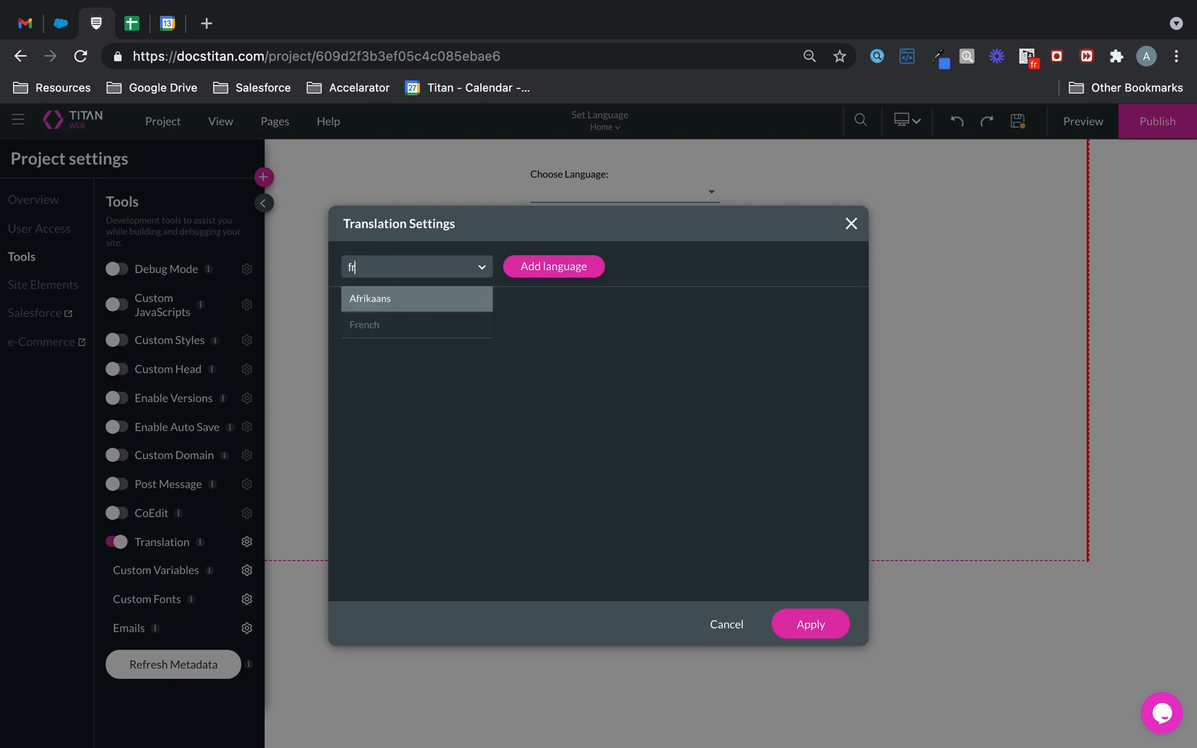
left_click(428, 327)
left_click(553, 270)
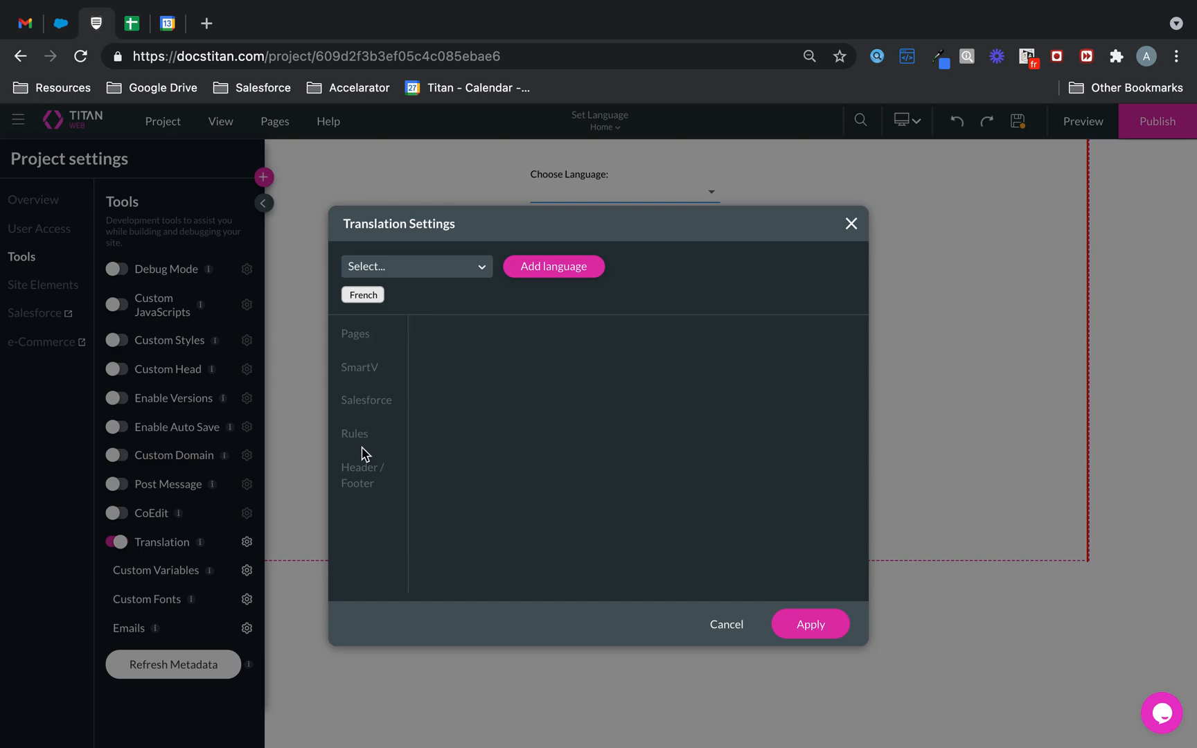
Step: Open the French captions for the elements of the Home page
left_click(361, 334)
left_click(559, 365)
left_click(376, 315)
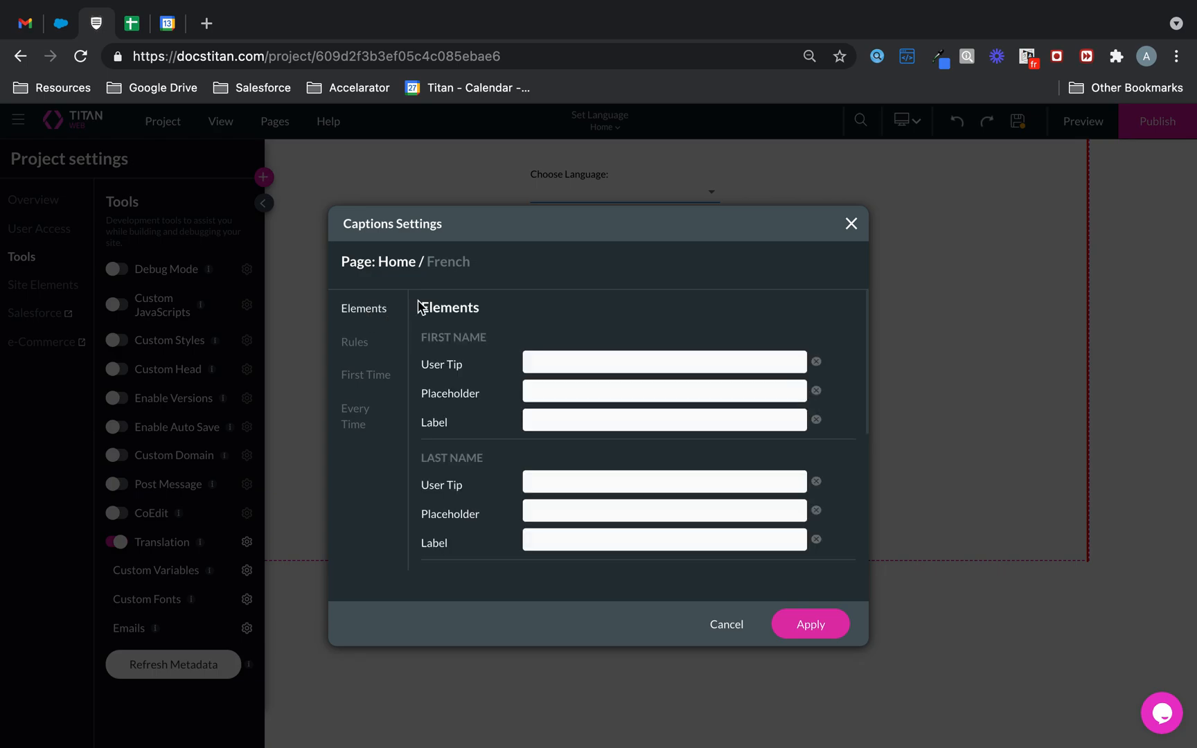
Step: Search Google for "french to english" in a new browser tab
left_click(207, 23)
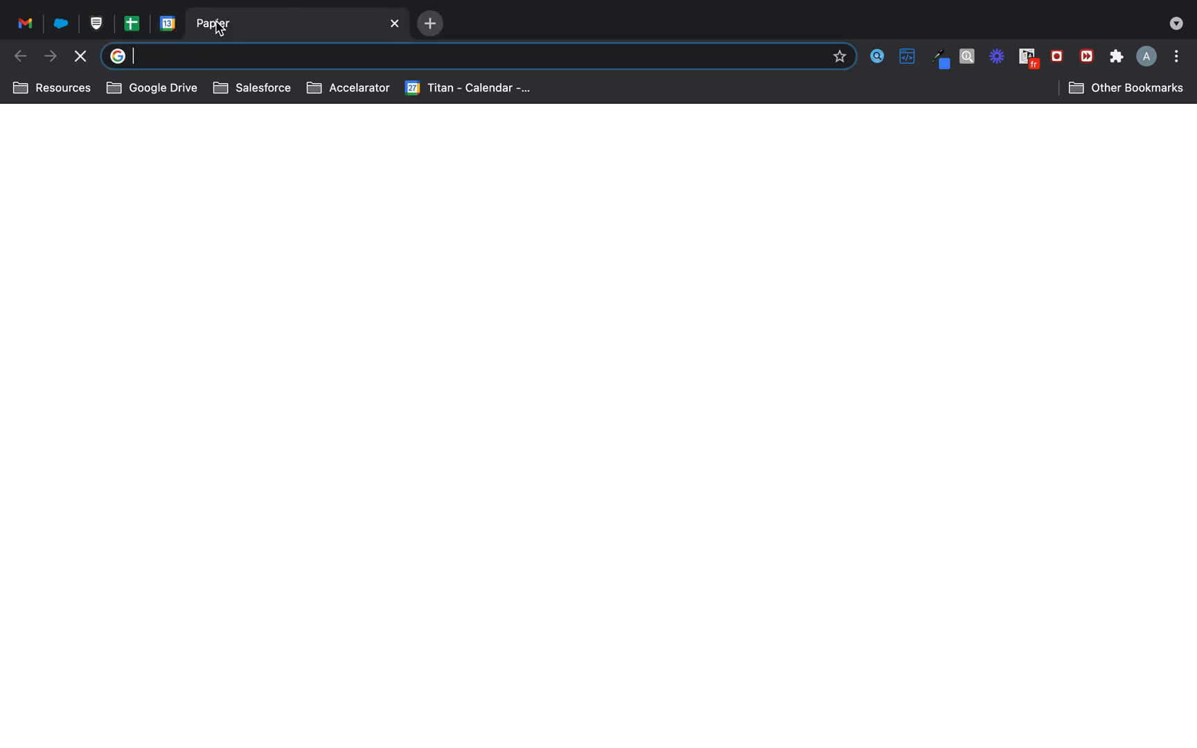
type("feenc")
key("BackSpace")
key("BackSpace")
key("BackSpace")
key("BackSpace")
type("rench")
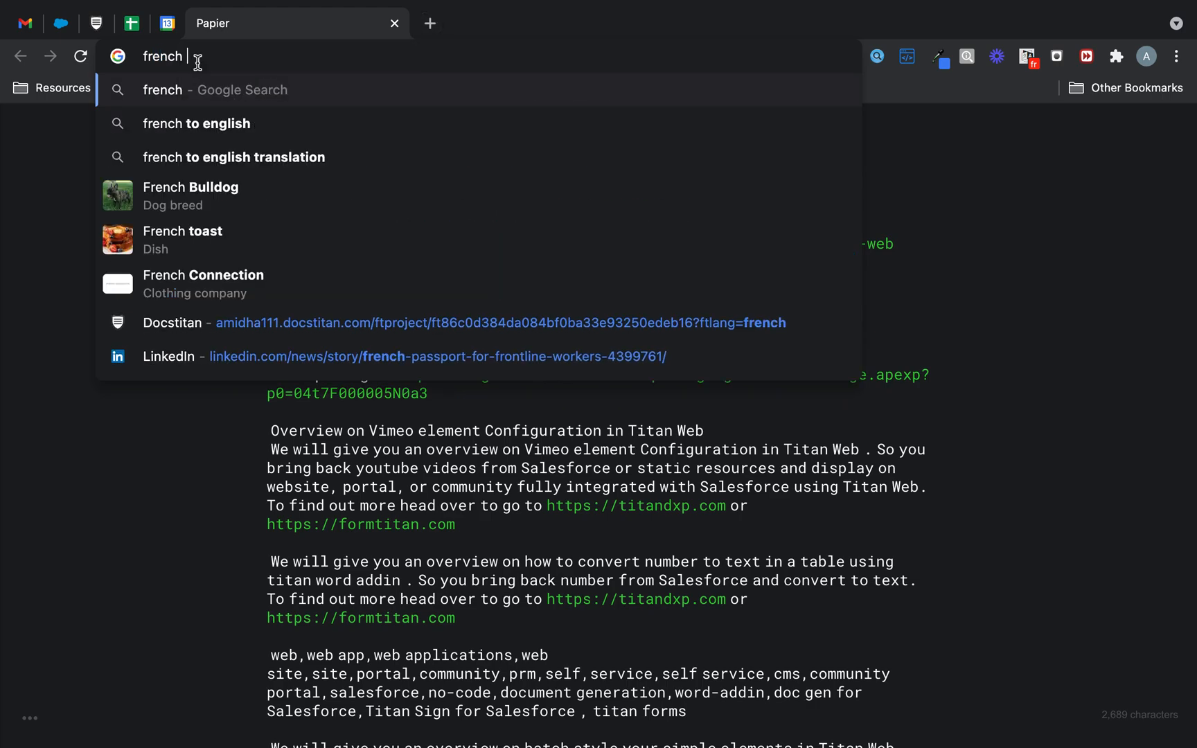
left_click(276, 126)
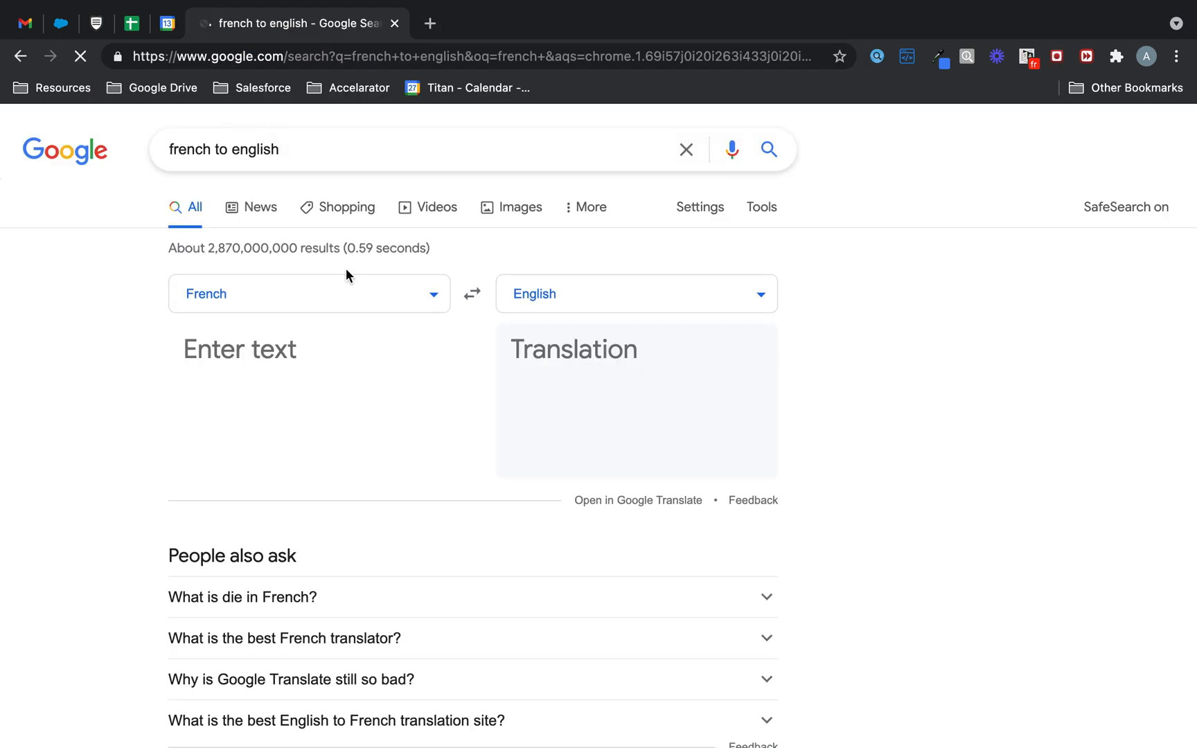
Step: Translate "First Name" from English to French and copy the translation "Prénom"
left_click(472, 297)
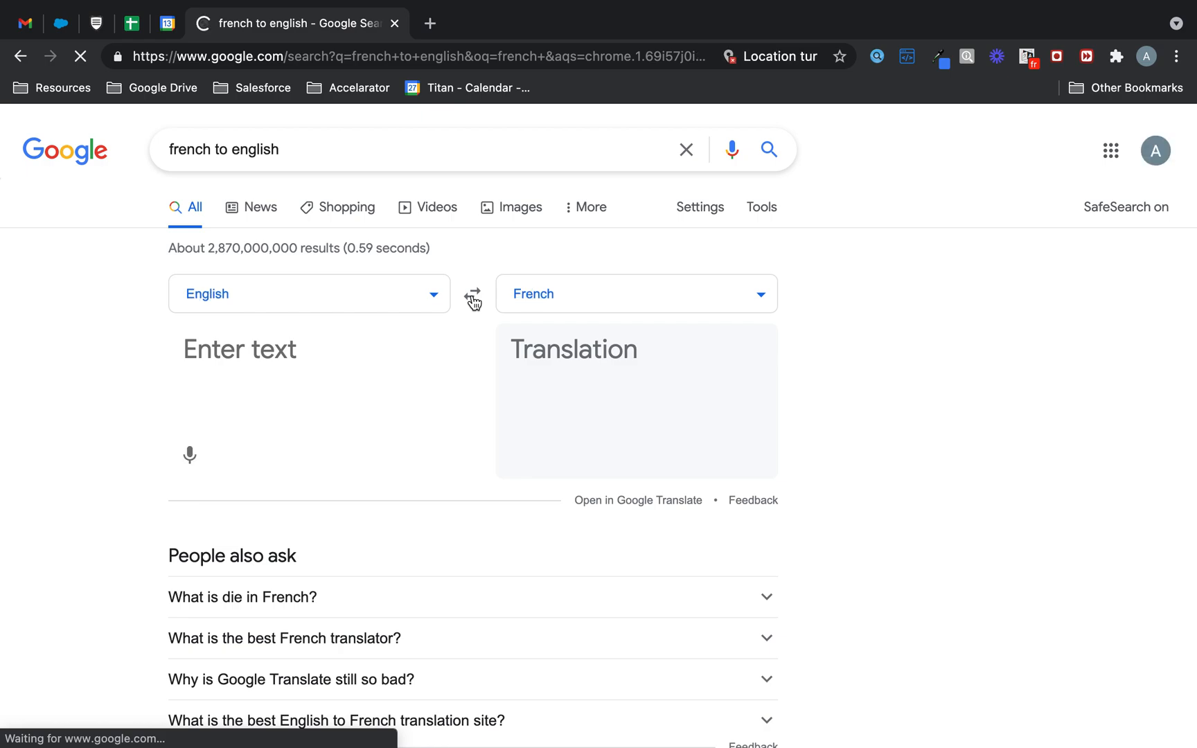
left_click(352, 358)
type("F")
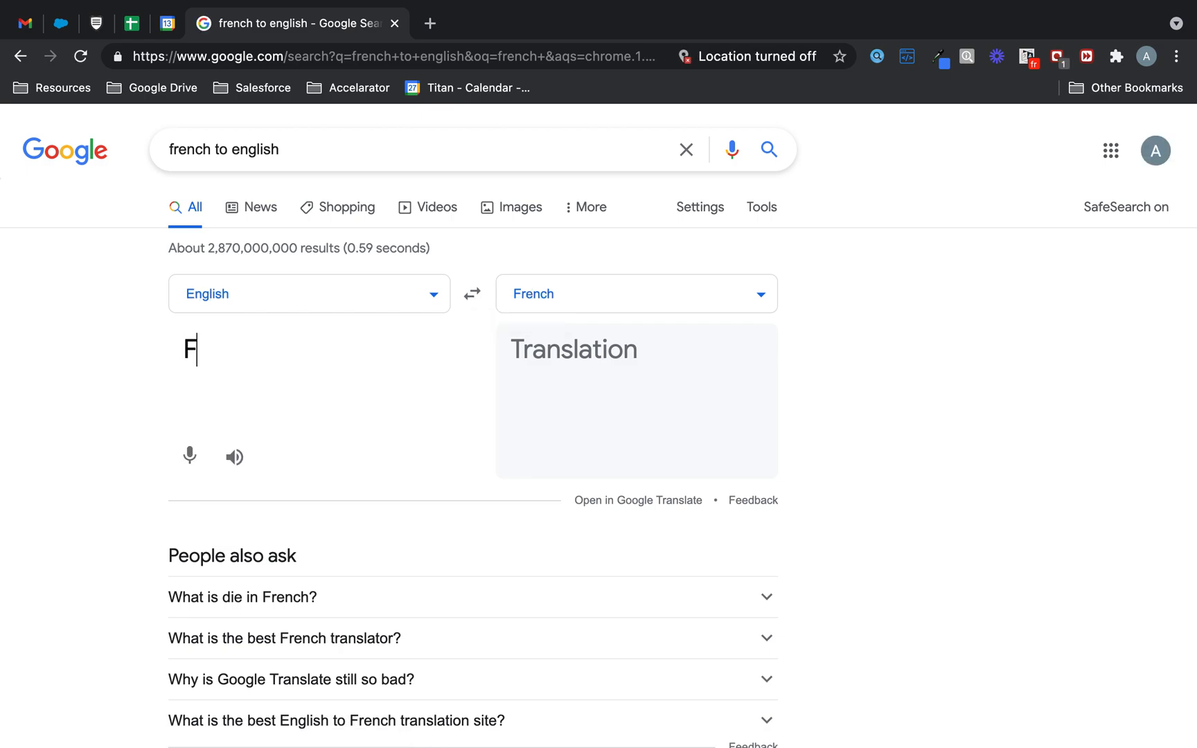
type("irst Name")
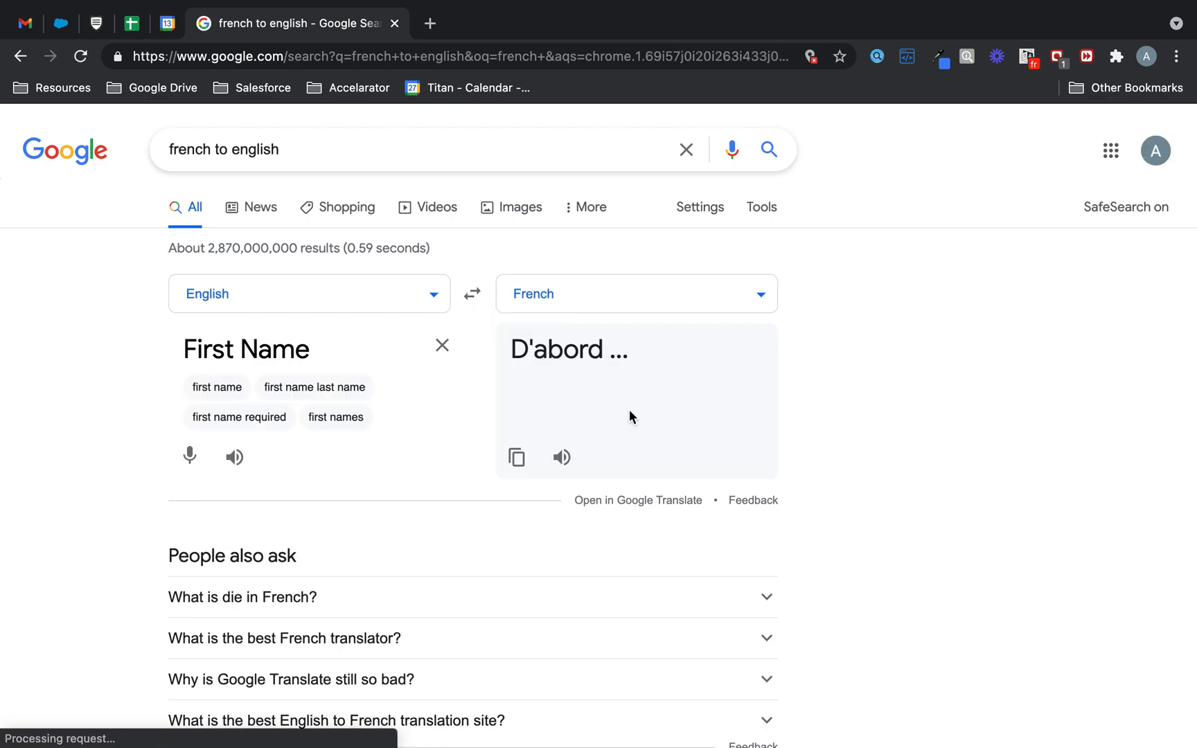
left_click(516, 457)
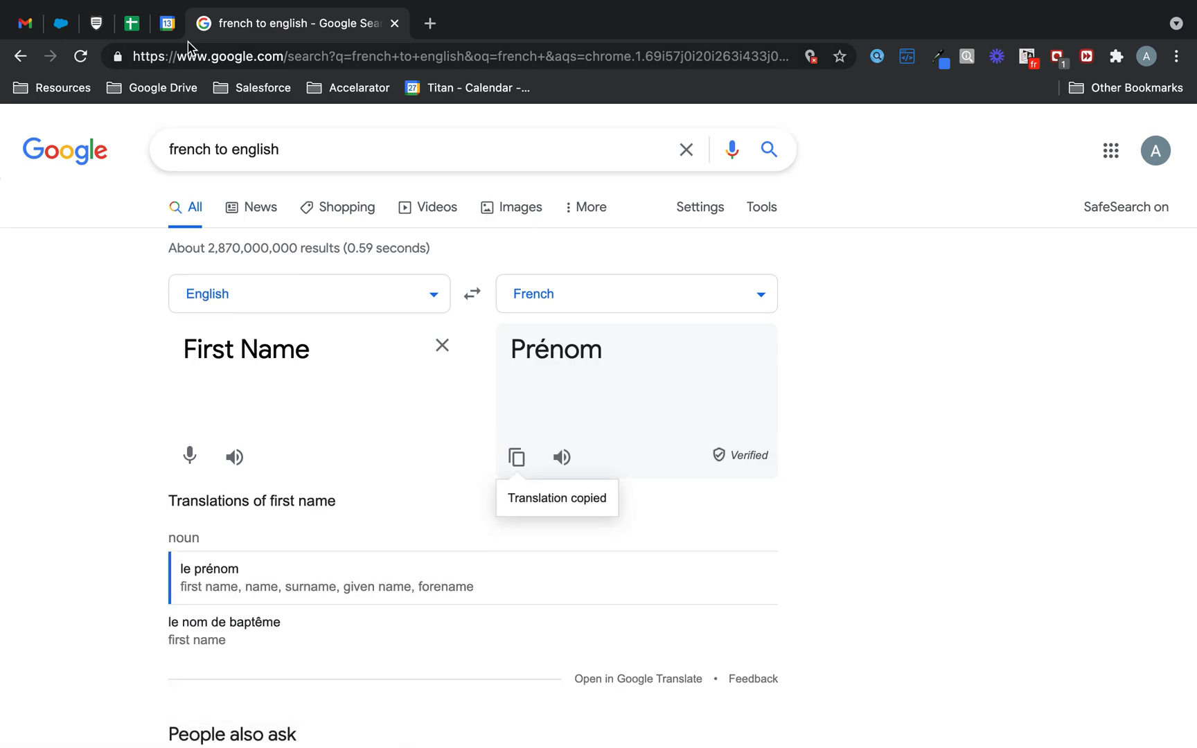
Step: Return to the Titan Web project and paste "Prénom" as the First Name element's French label
left_click(95, 31)
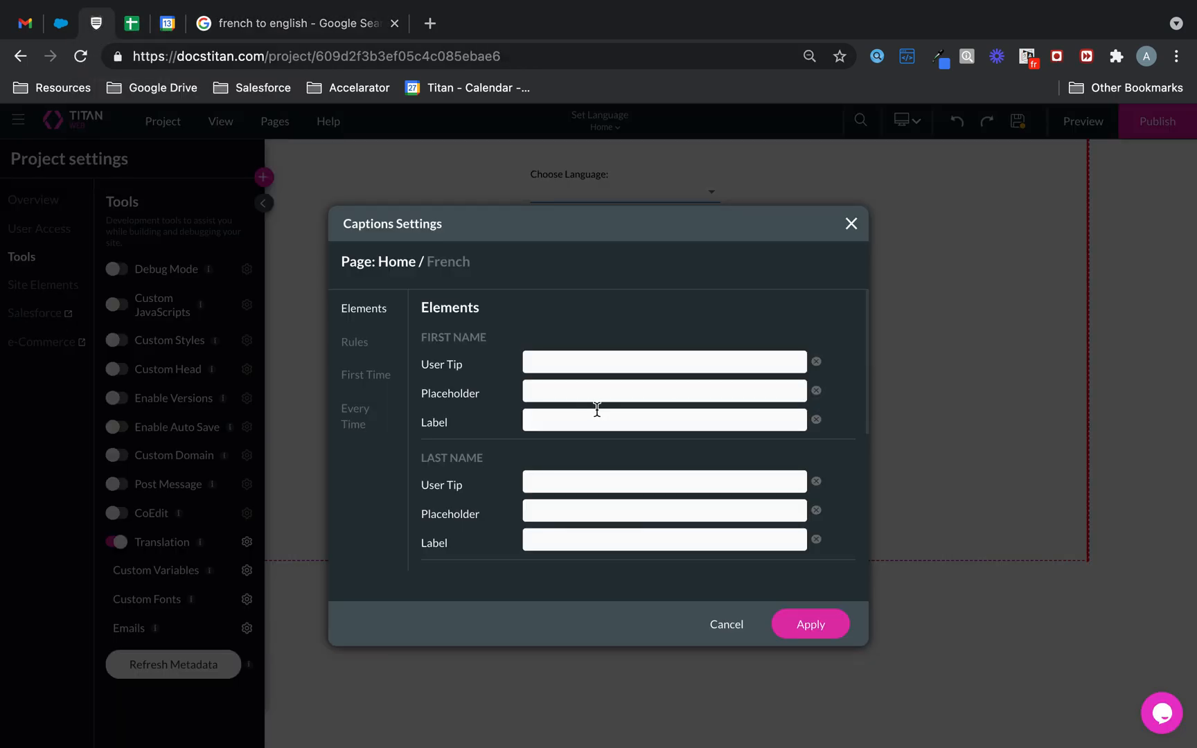
key("ctrl+v")
scroll(583, 451, "down", 1)
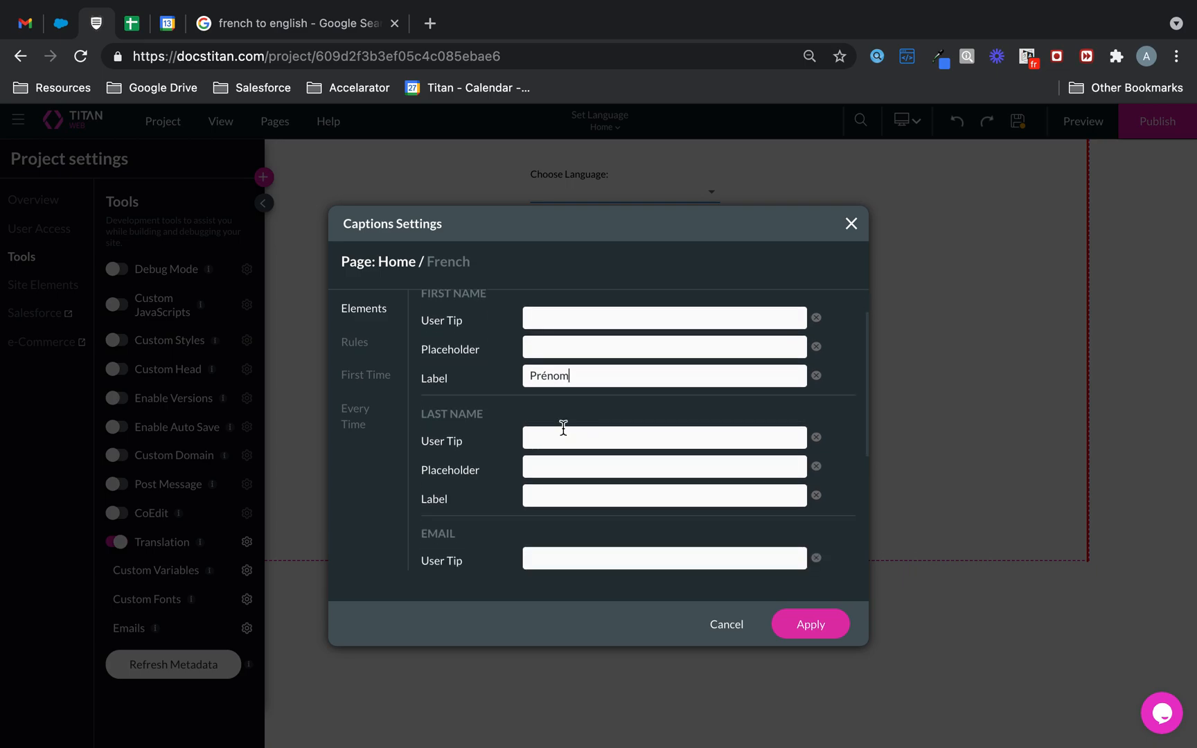
Step: Switch to the Google translator, translate "Last Name" into French and copy the translation "Nom de famille"
left_click(299, 28)
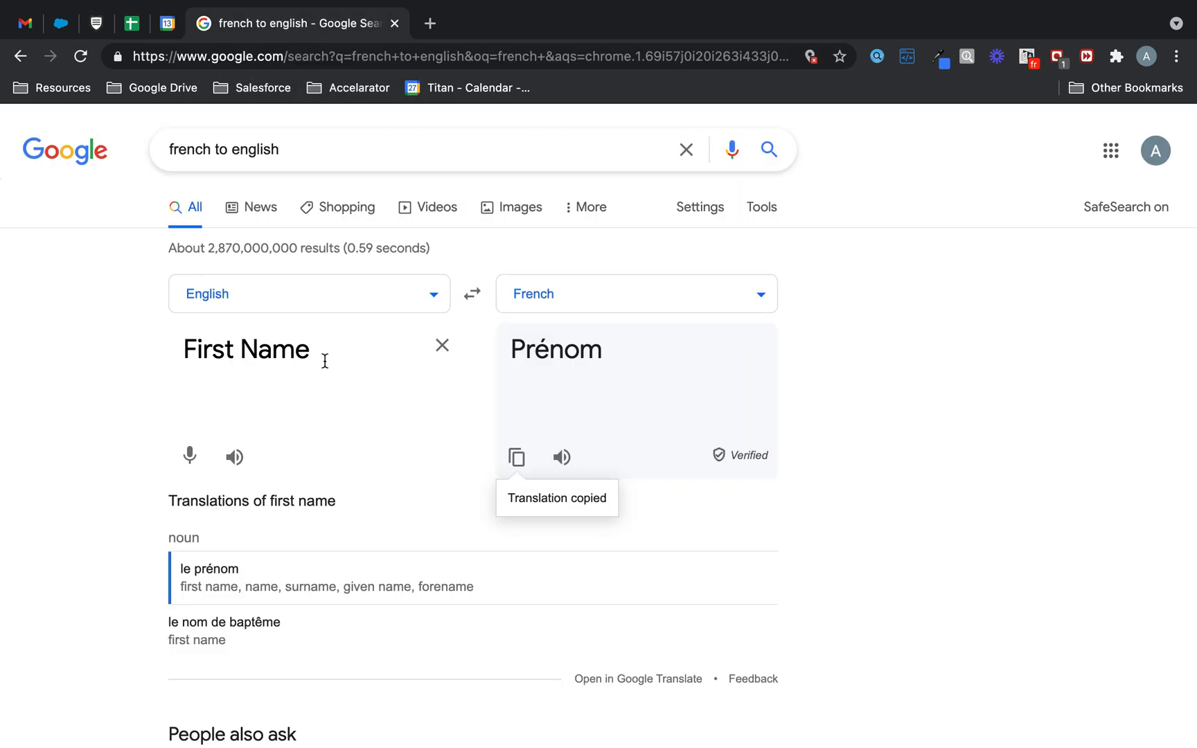
left_click(443, 344)
type("Last Nam")
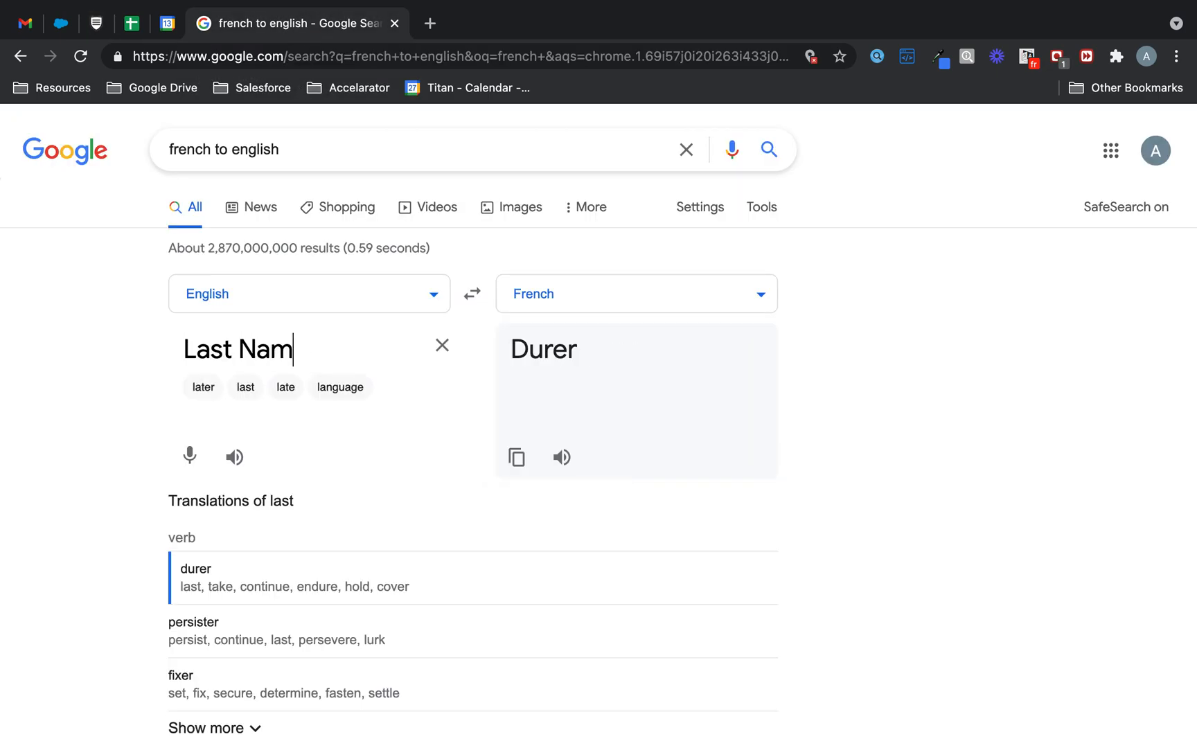
type("e")
left_click(517, 457)
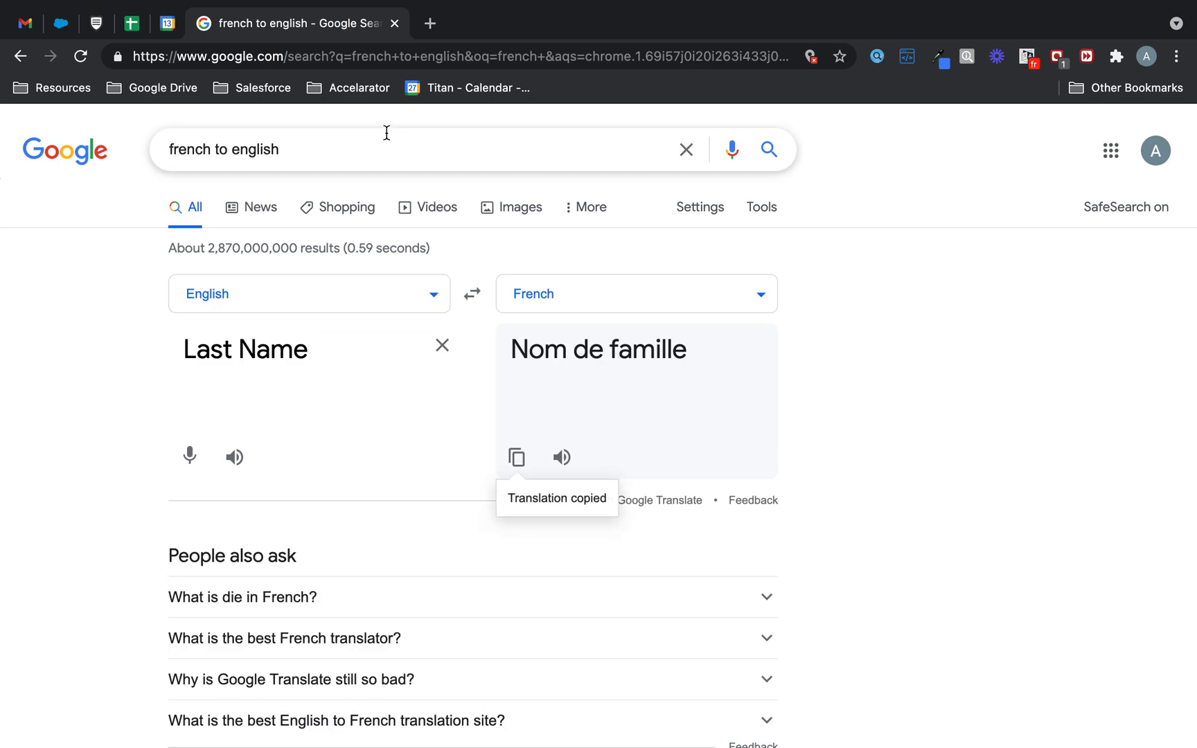
Step: Return to the captions settings and paste "Nom de famille" as the Last Name element's French label
left_click(96, 23)
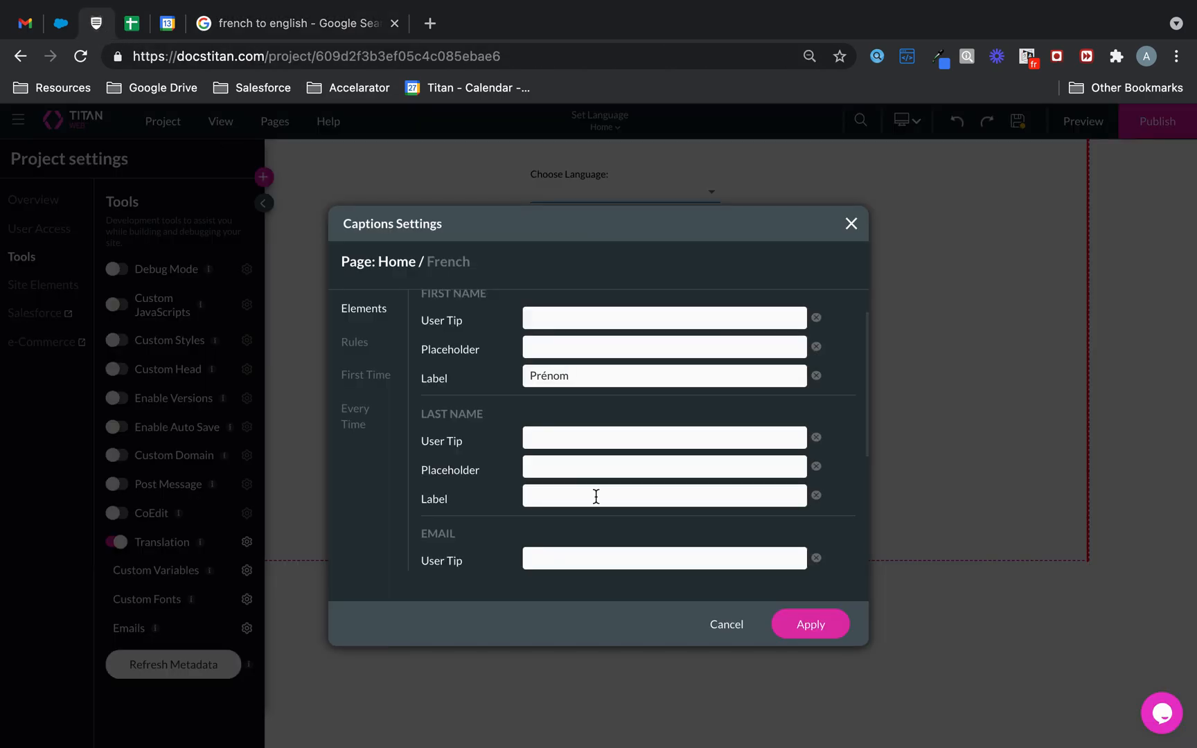
key("ctrl+v")
scroll(554, 472, "down", 3)
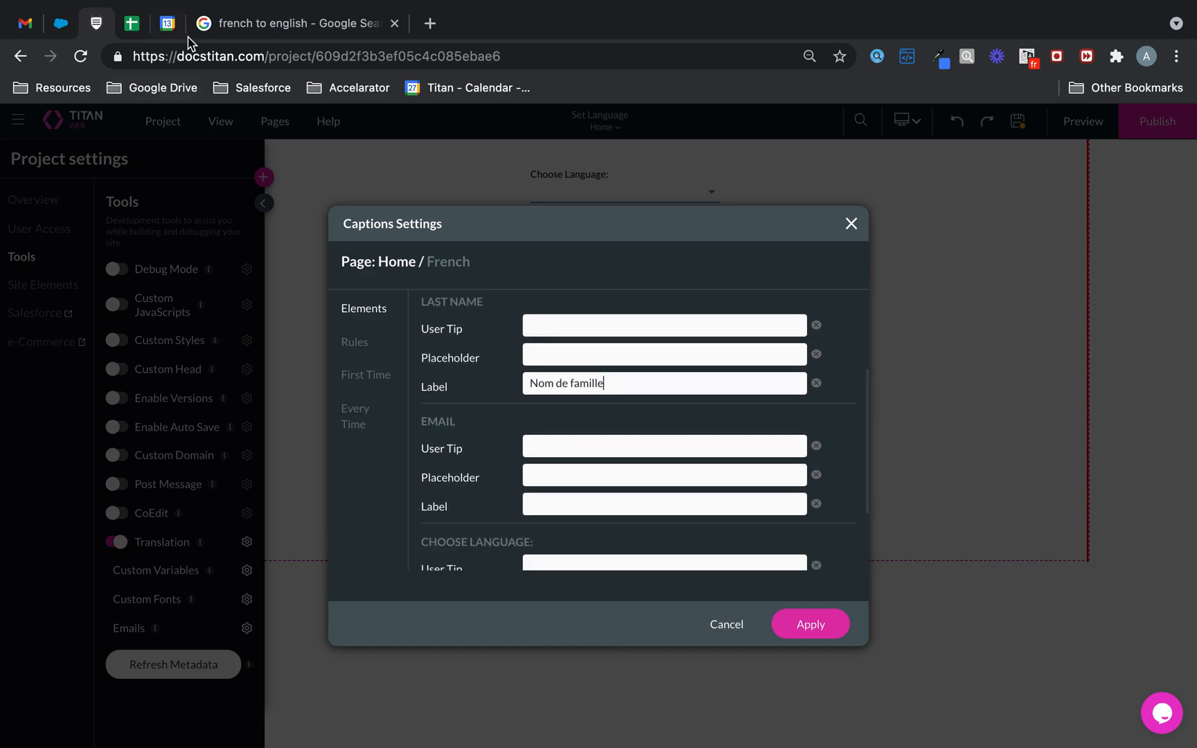
Step: Switch to the Google translator, translate "Email" into French and copy the translation "E-mail"
left_click(229, 28)
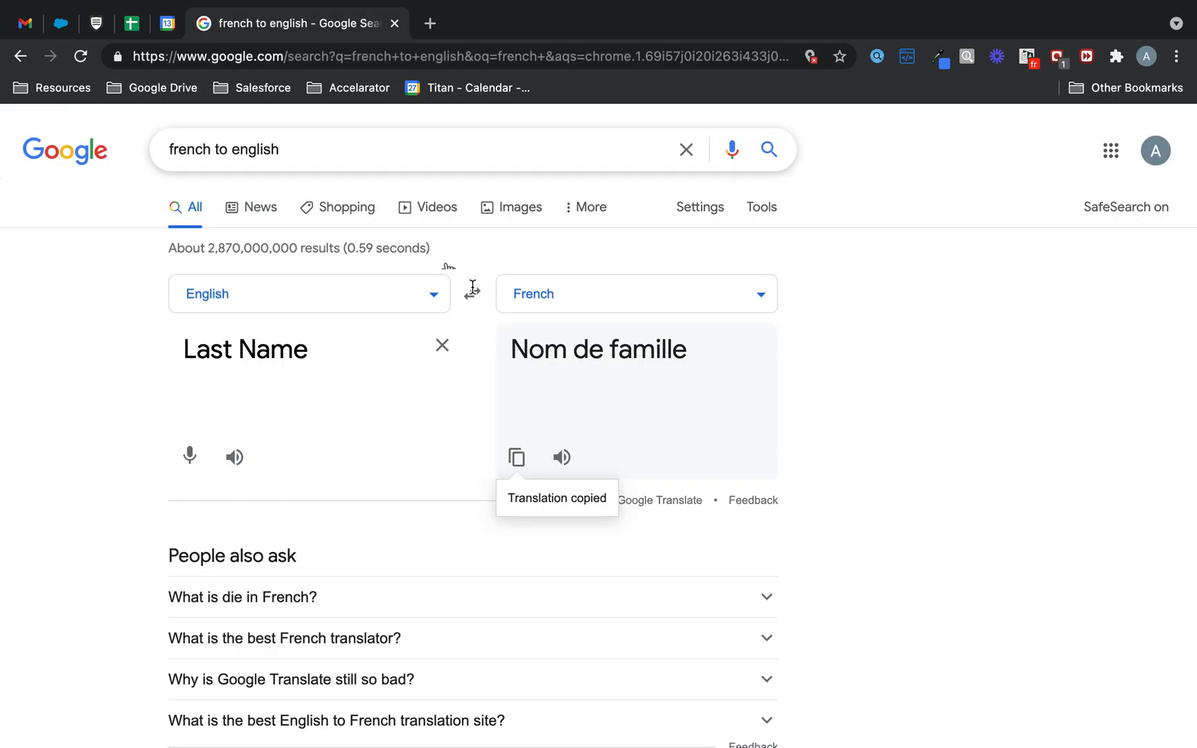
left_click(445, 341)
type("Email")
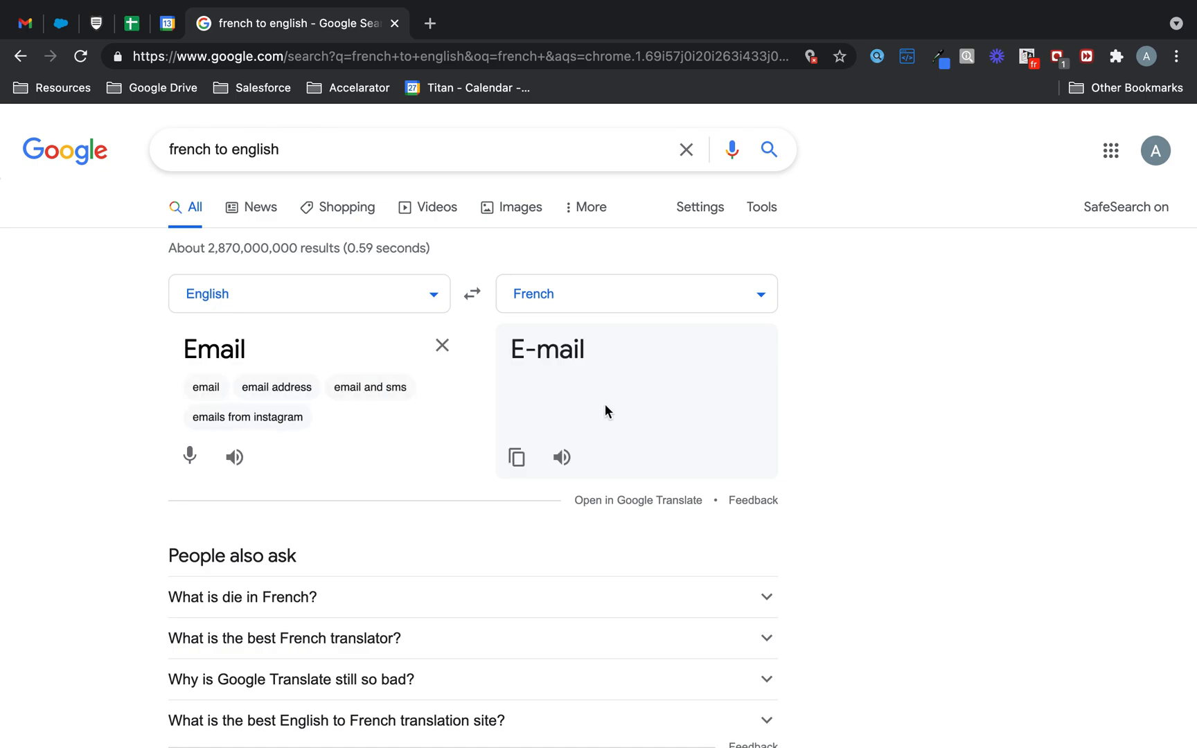
left_click(516, 458)
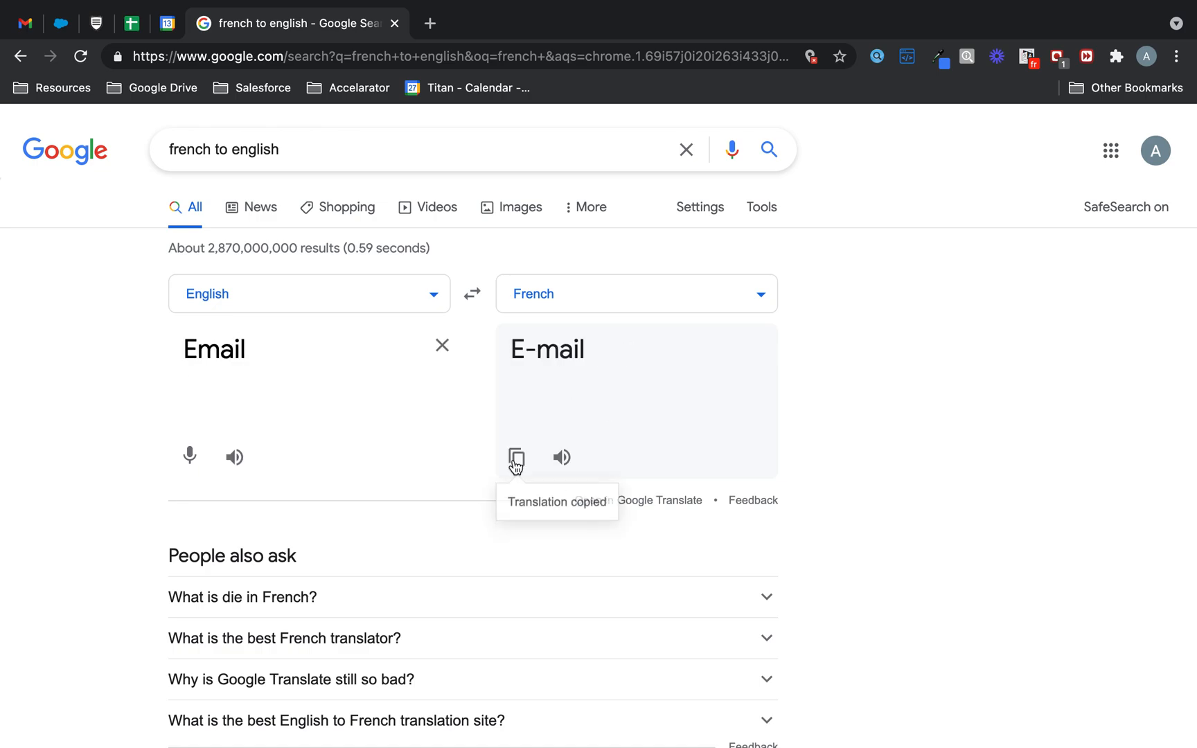
Step: Paste "E-mail" as the Email element's French label in the Titan Web project and apply the captions and translation settings
left_click(96, 25)
left_click(568, 511)
key("ctrl+v")
scroll(611, 513, "down", 3)
scroll(612, 512, "up", 5)
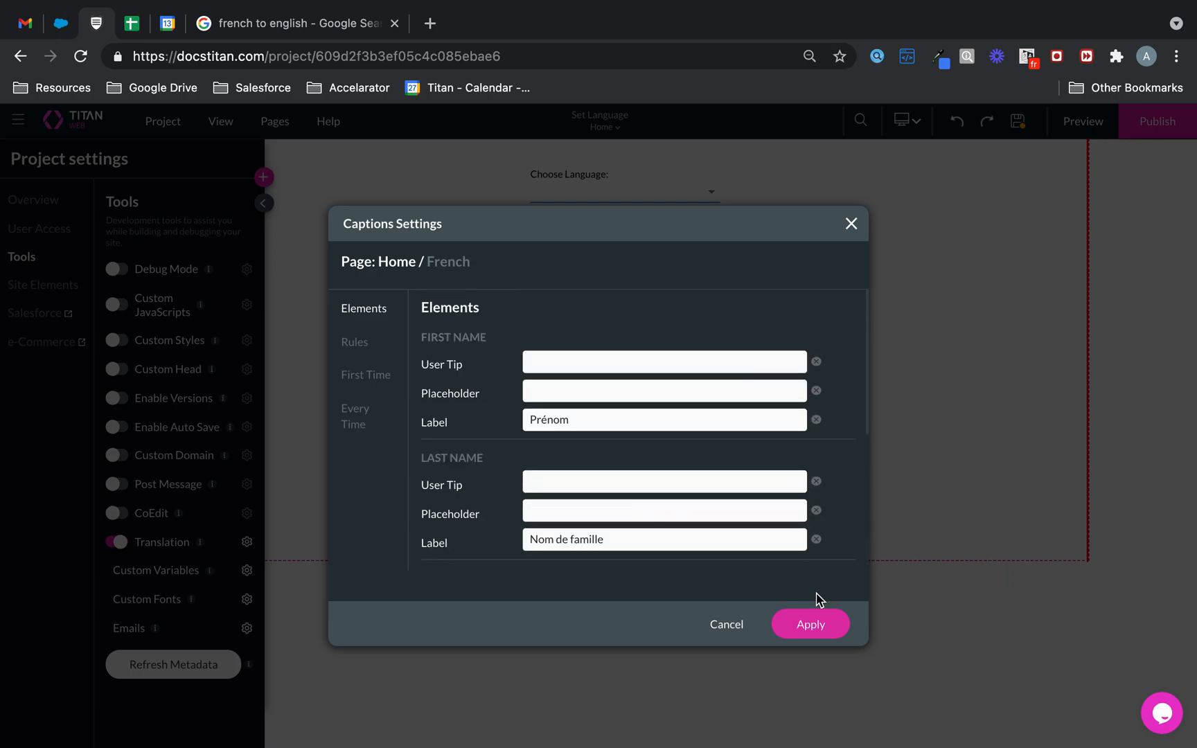
left_click(823, 626)
left_click(810, 625)
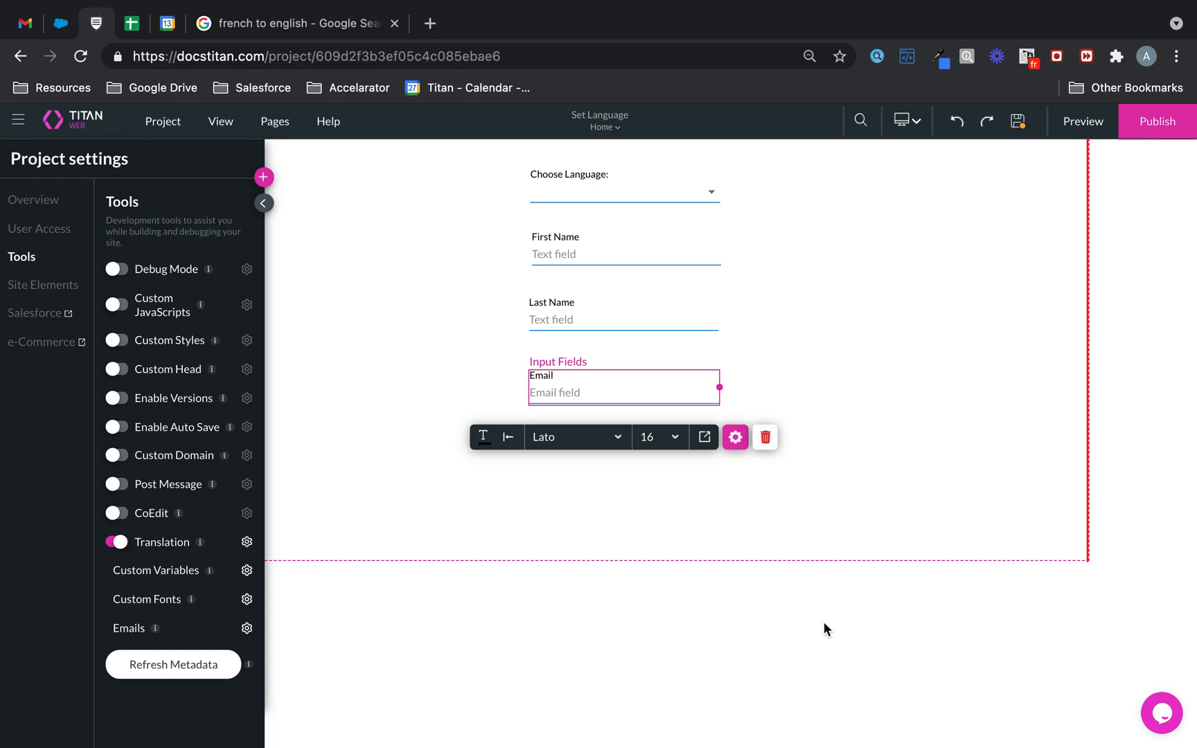
Step: Add a static custom variable named "lang" to the project
left_click(247, 571)
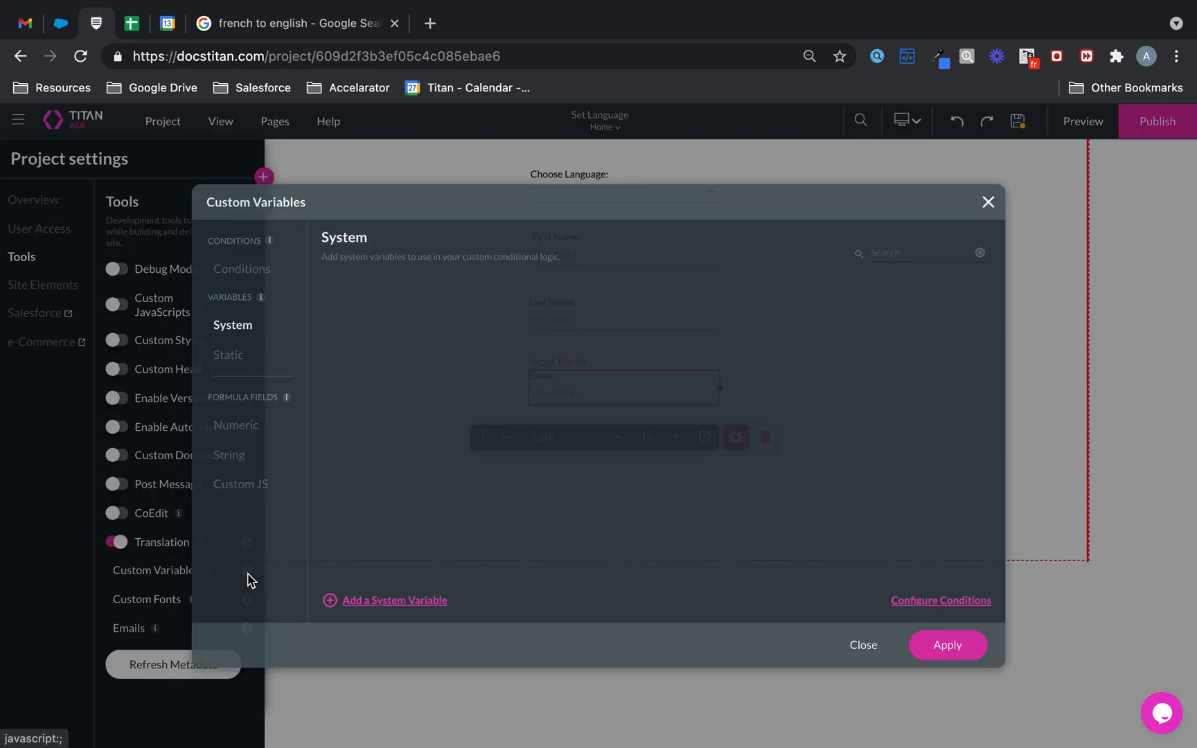
left_click(230, 355)
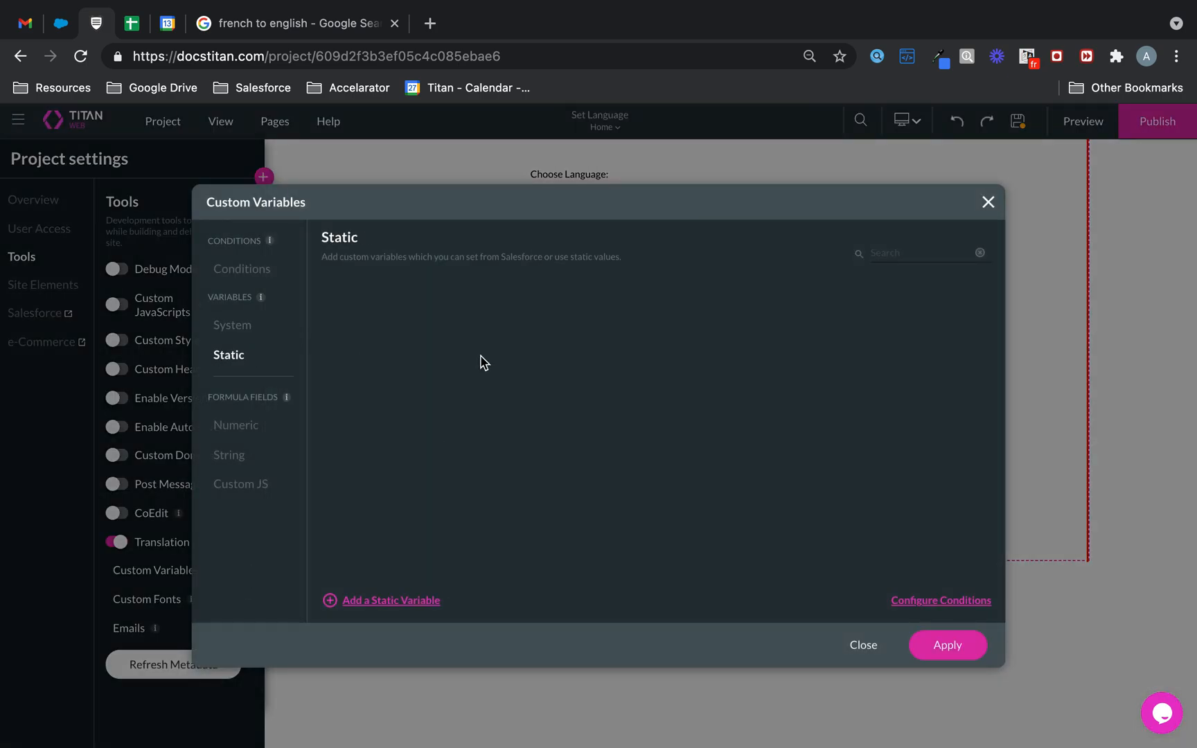
left_click(380, 604)
left_click_drag(454, 309, 302, 299)
type("lang")
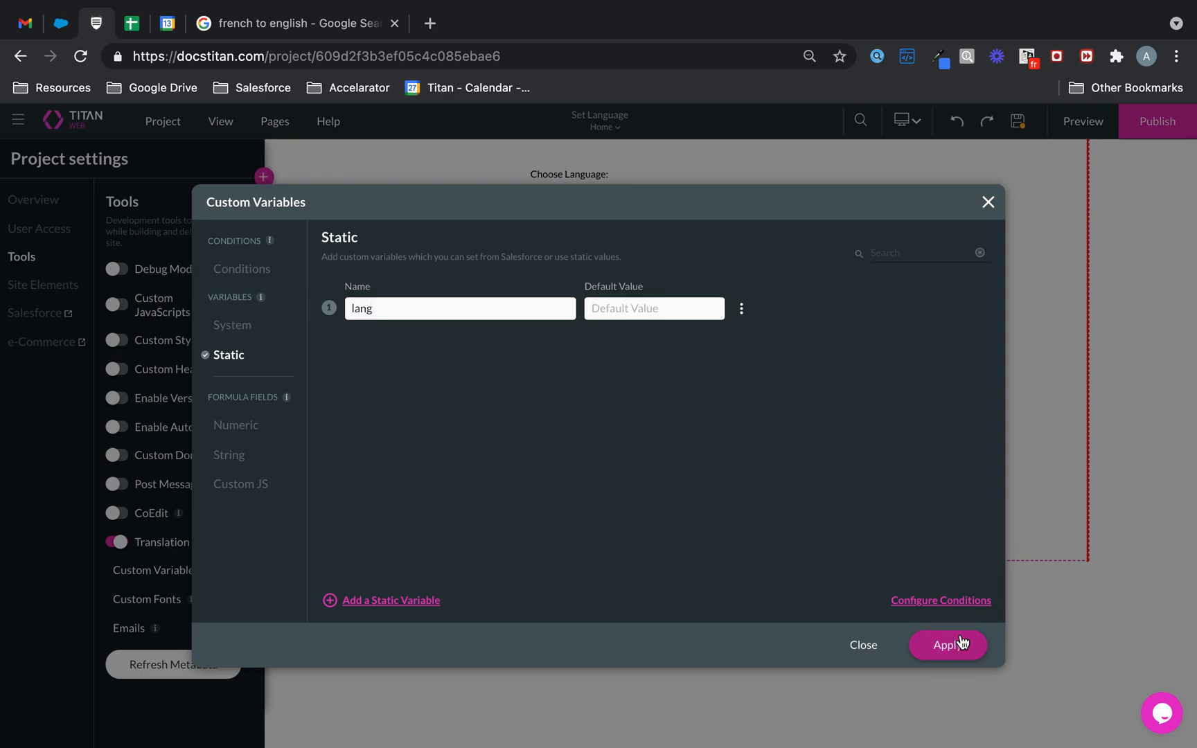
Step: Configure a condition rule for the custom variables that checks whether [Project Param / lang] is not empty
left_click(964, 602)
left_click(472, 346)
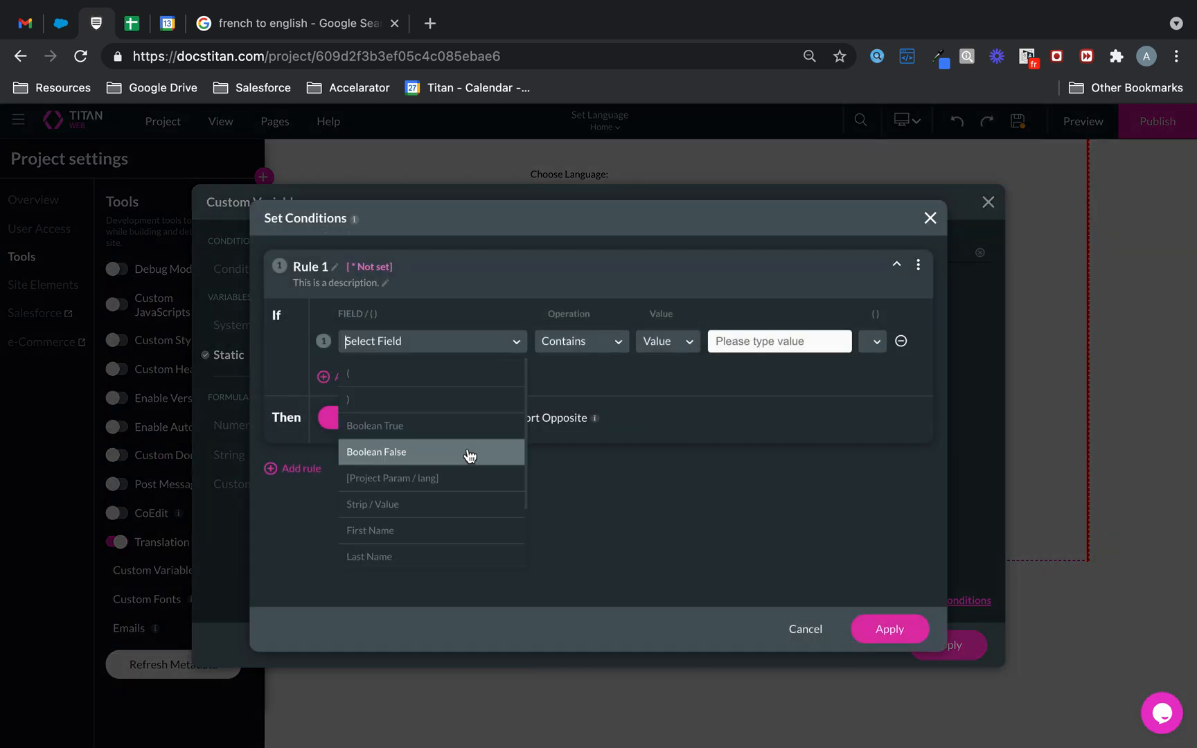
scroll(468, 454, "down", 2)
left_click(447, 409)
left_click(599, 349)
scroll(593, 512, "down", 4)
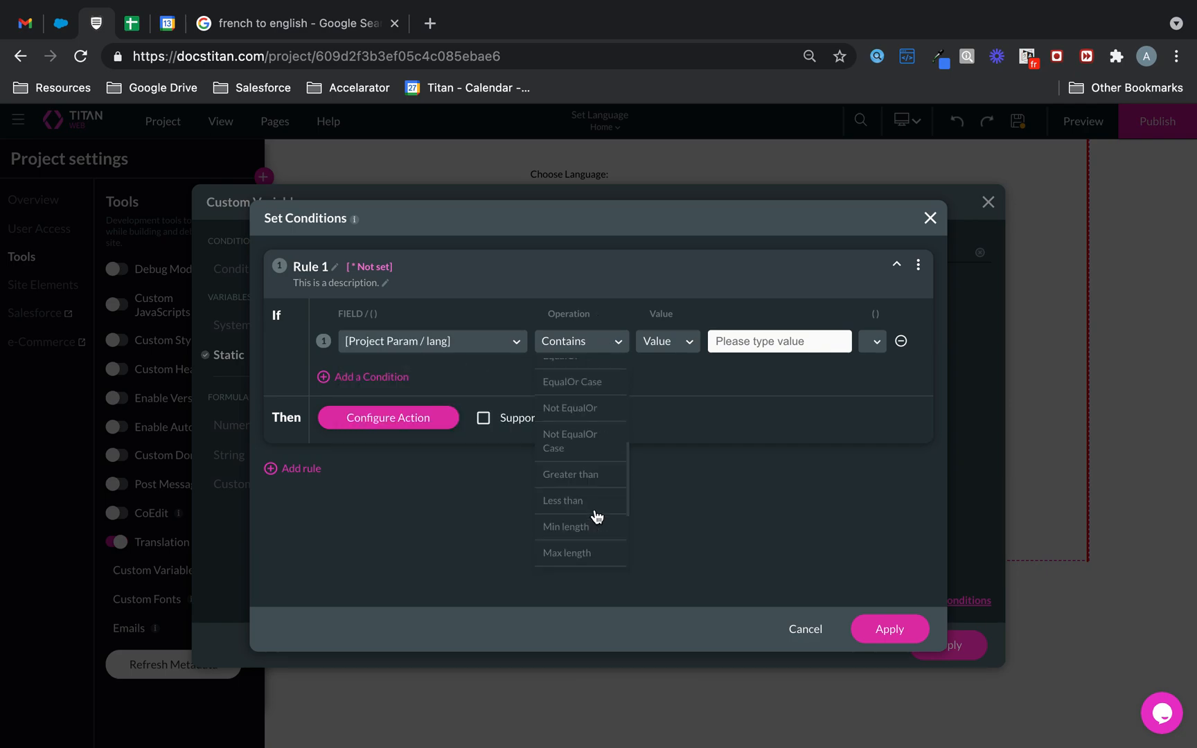
scroll(589, 550, "up", 3)
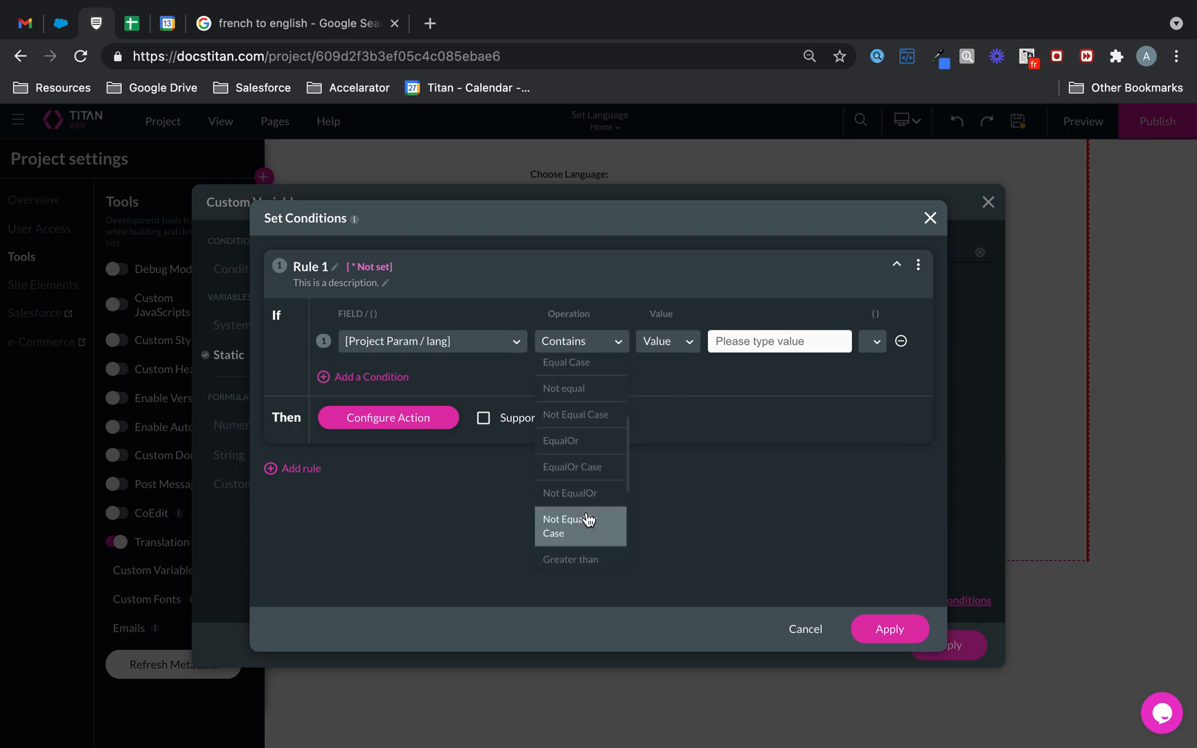
scroll(588, 520, "up", 2)
scroll(595, 446, "down", 3)
scroll(594, 446, "down", 3)
left_click(580, 493)
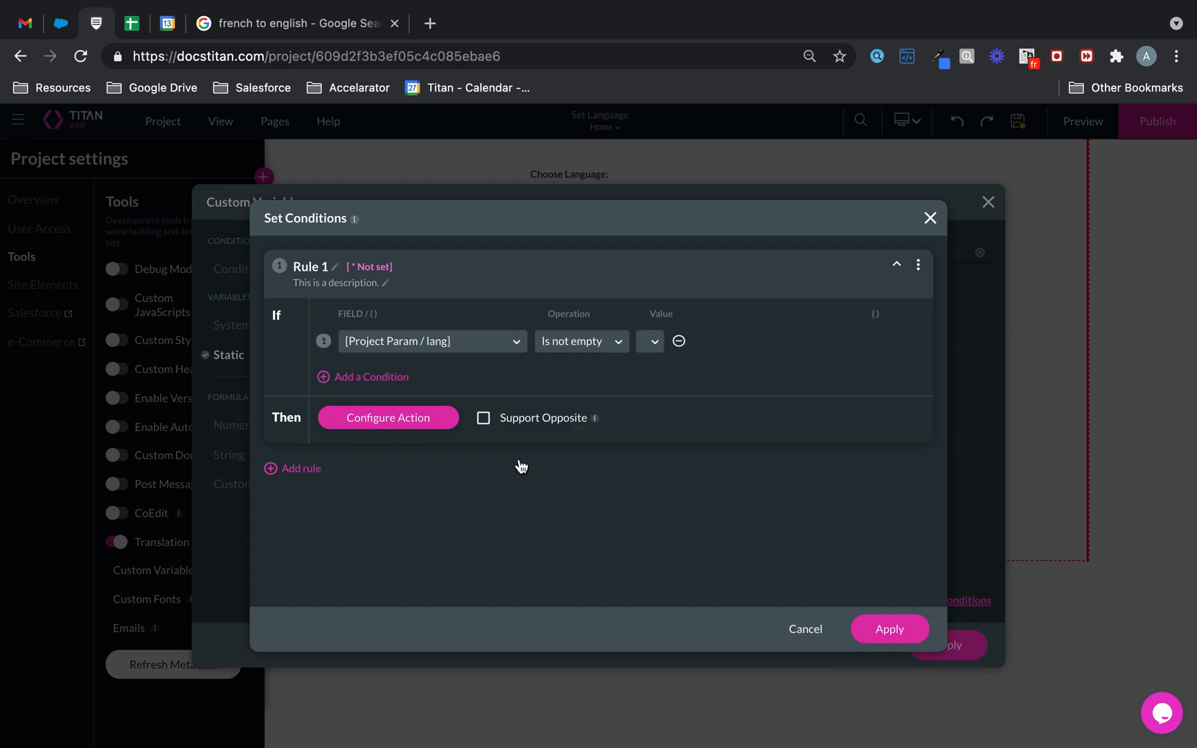
Step: Enable the Set Language system action for the lang rule, select its language option and apply the action
left_click(398, 419)
left_click(452, 551)
left_click(619, 552)
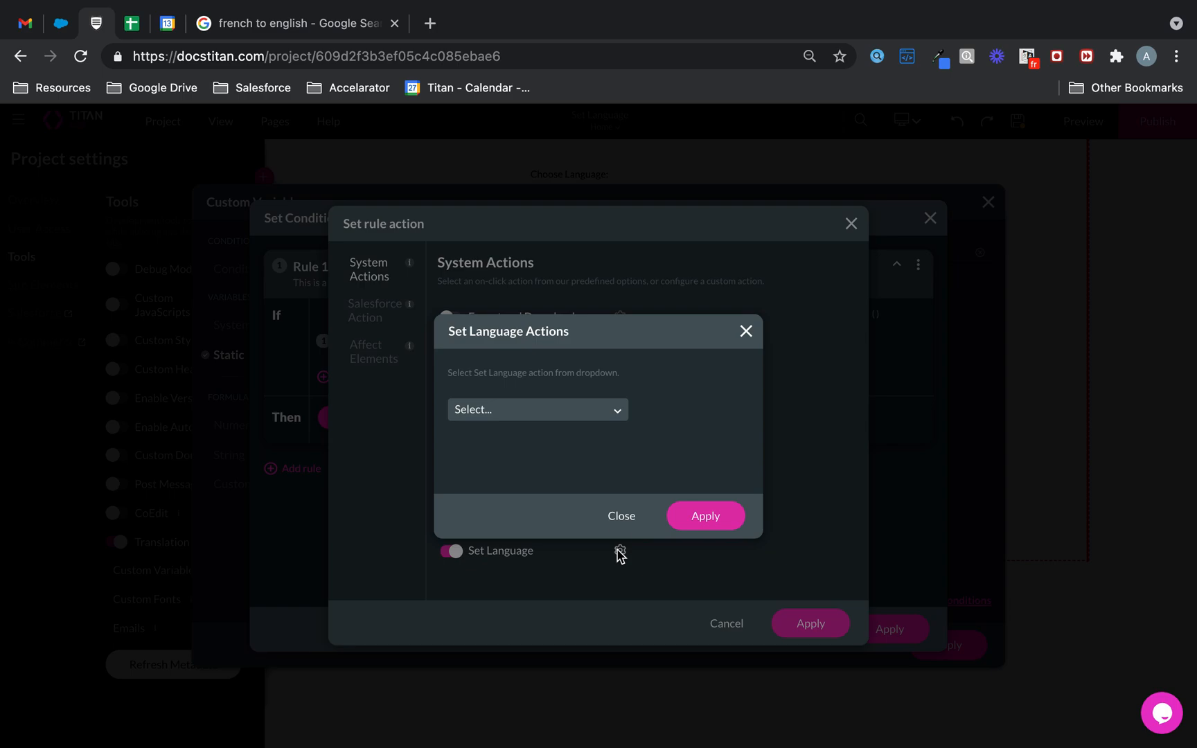
left_click(567, 412)
left_click(524, 444)
left_click(719, 521)
left_click(830, 630)
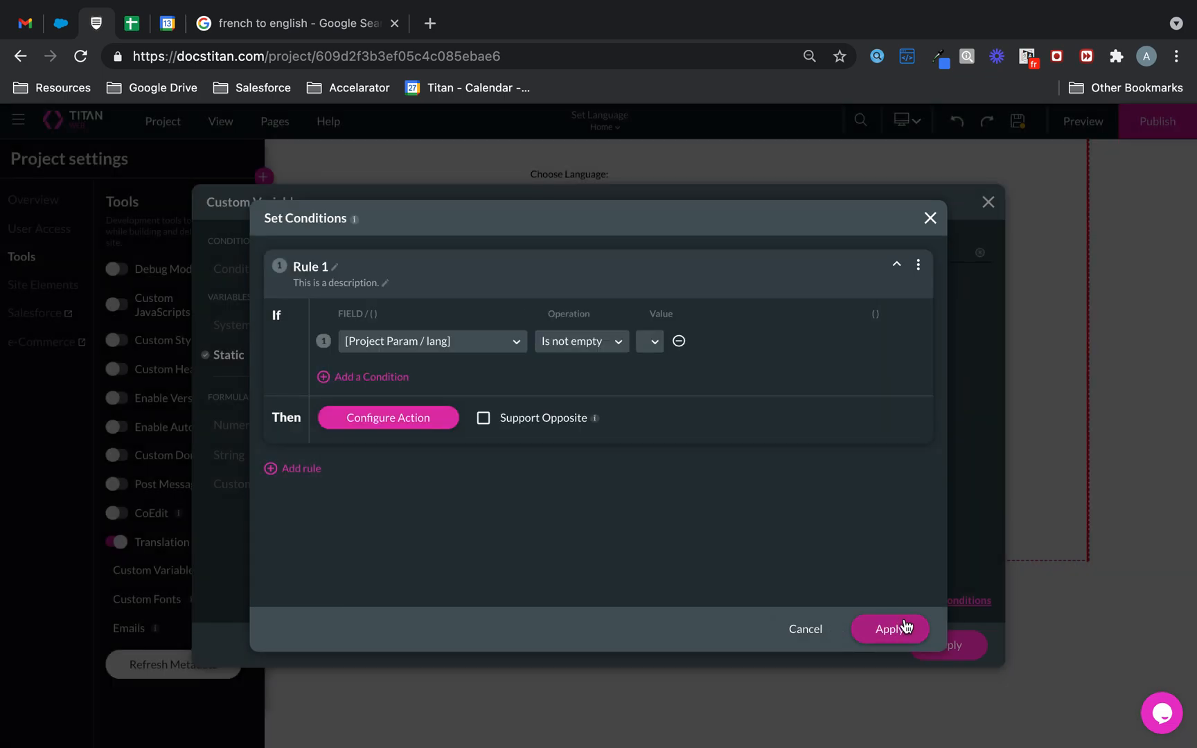
Step: Apply the rule and the custom variables, and save the project
left_click(902, 625)
left_click(948, 645)
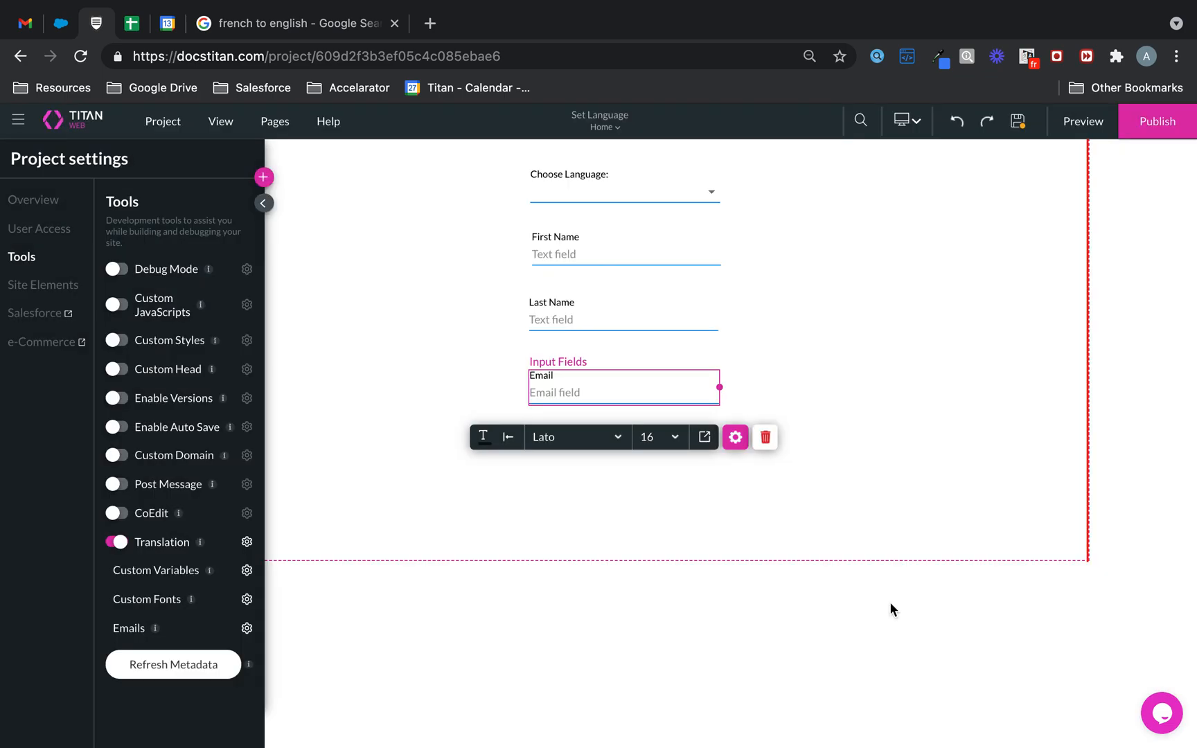
left_click(1022, 125)
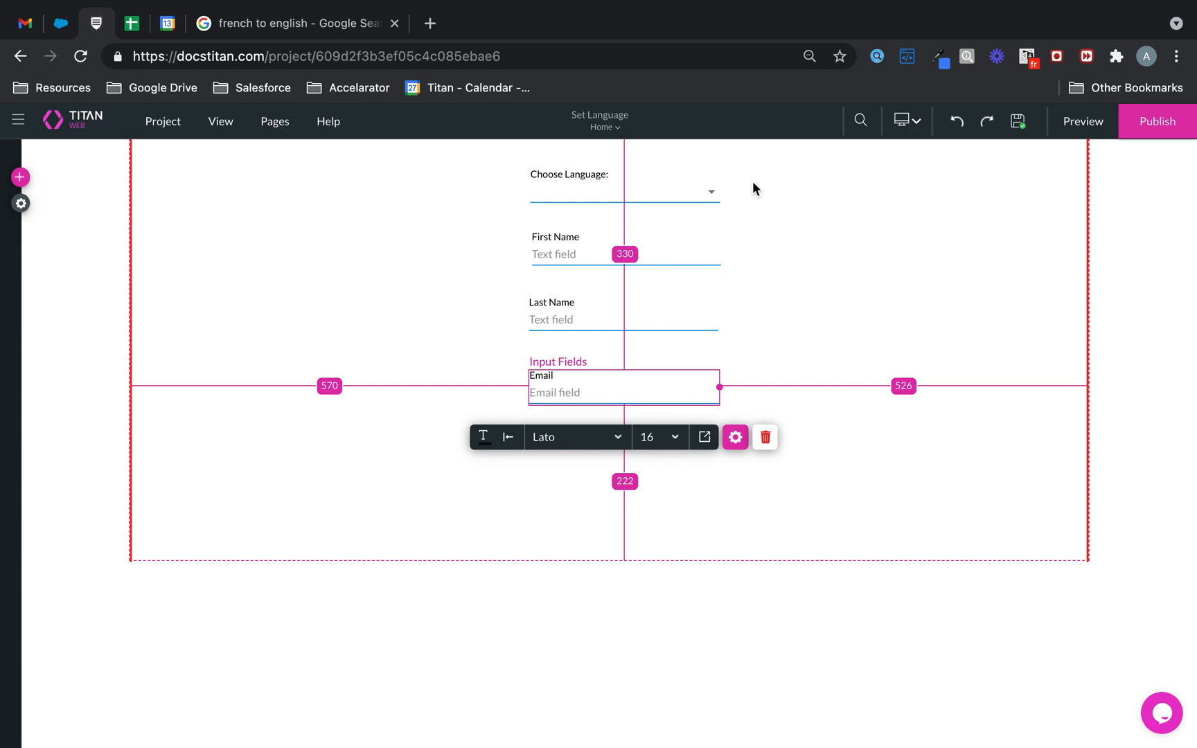
Step: Set up a condition on the Choose Language dropdown that checks whether Choose Language: / Value is not empty
left_click(688, 192)
left_click(736, 238)
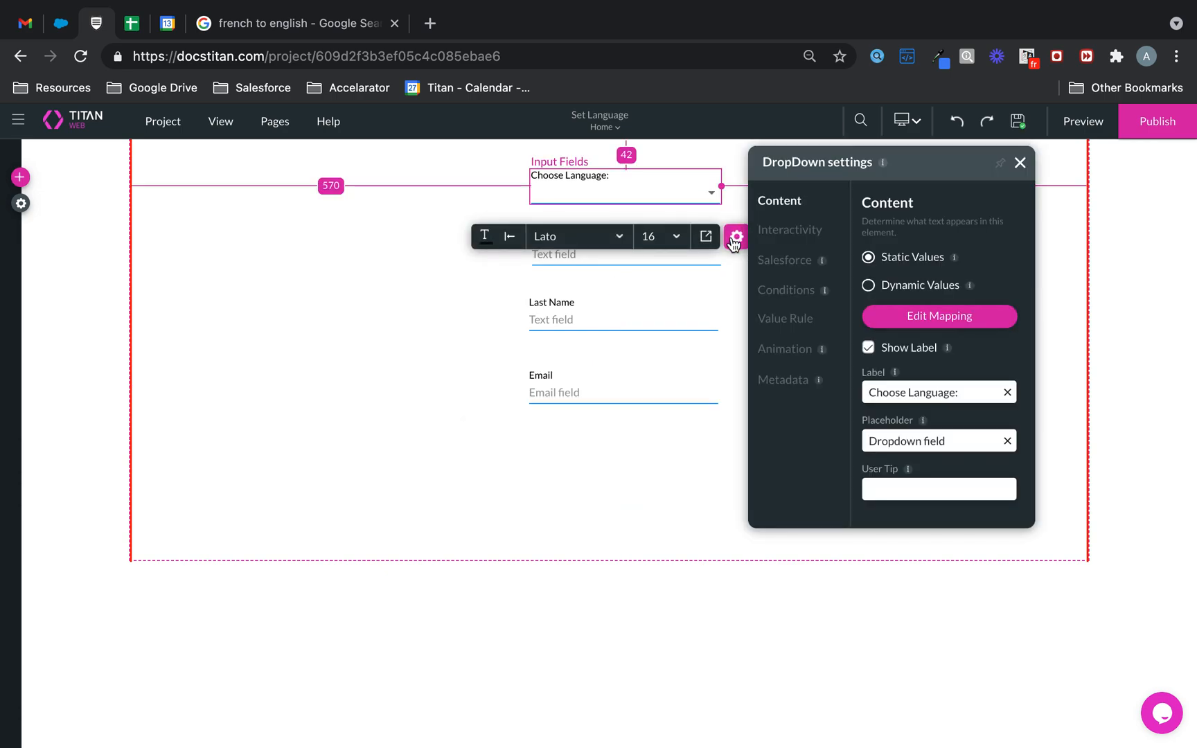
left_click(788, 289)
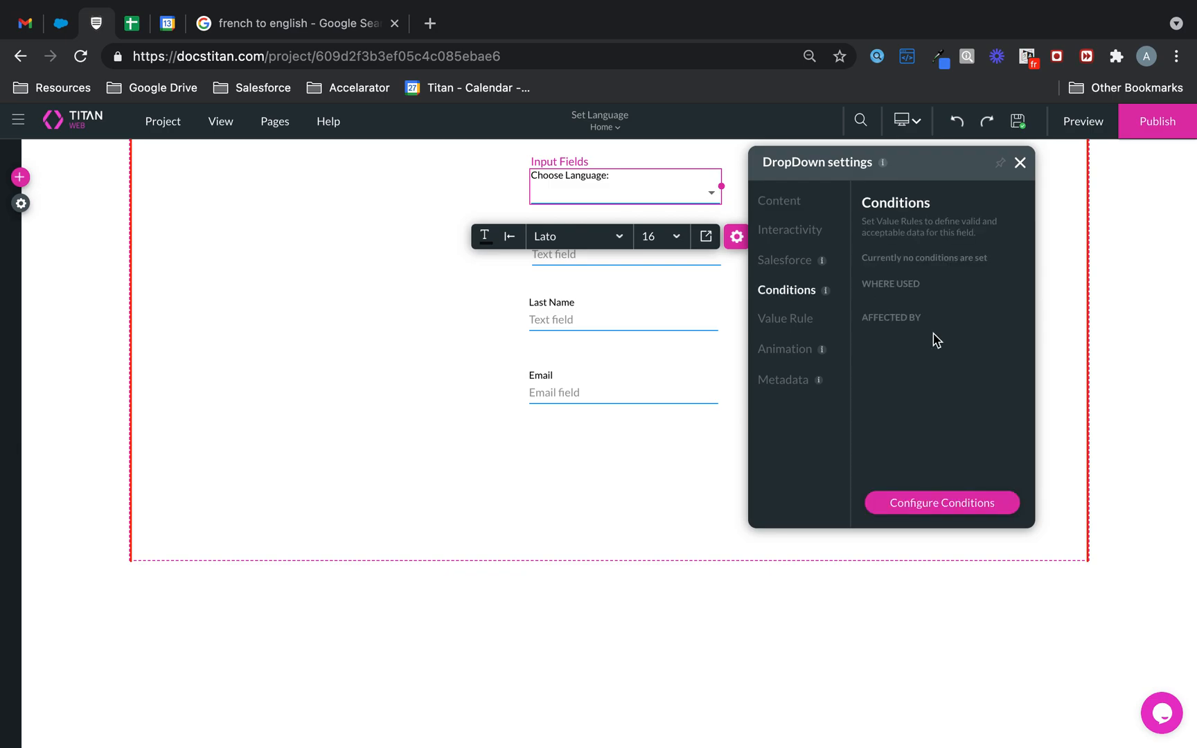
left_click(957, 509)
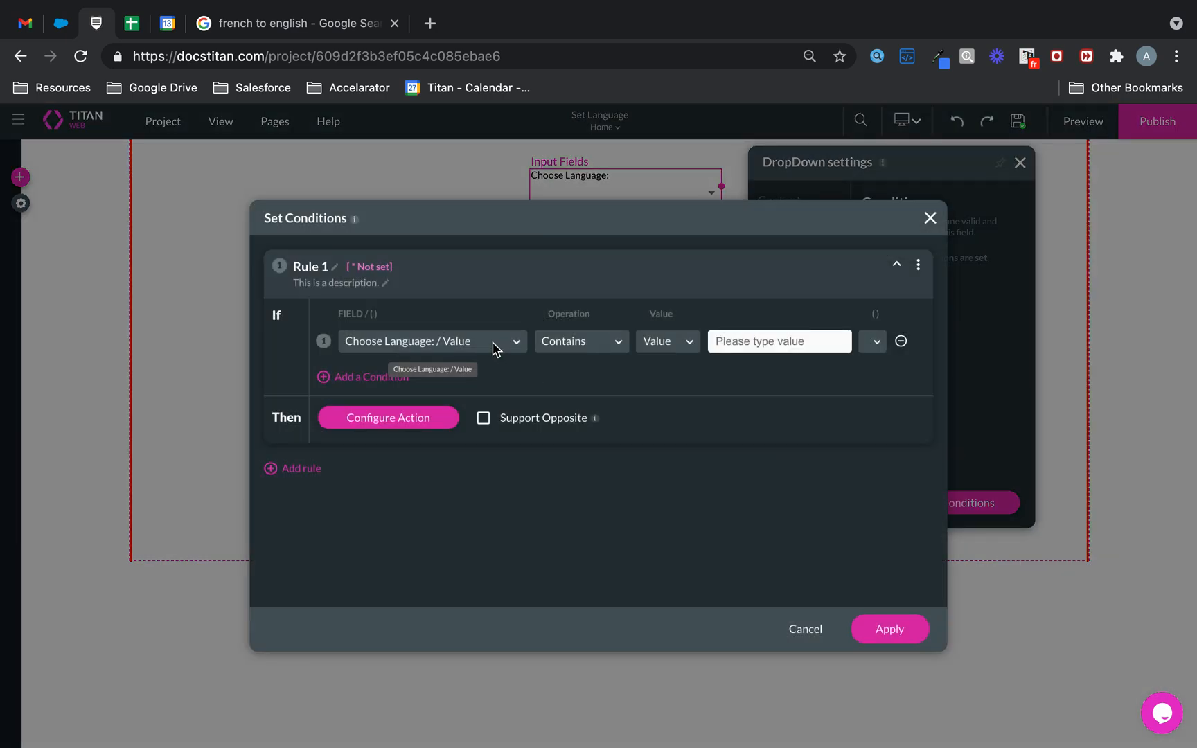
left_click(495, 348)
scroll(471, 450, "down", 1)
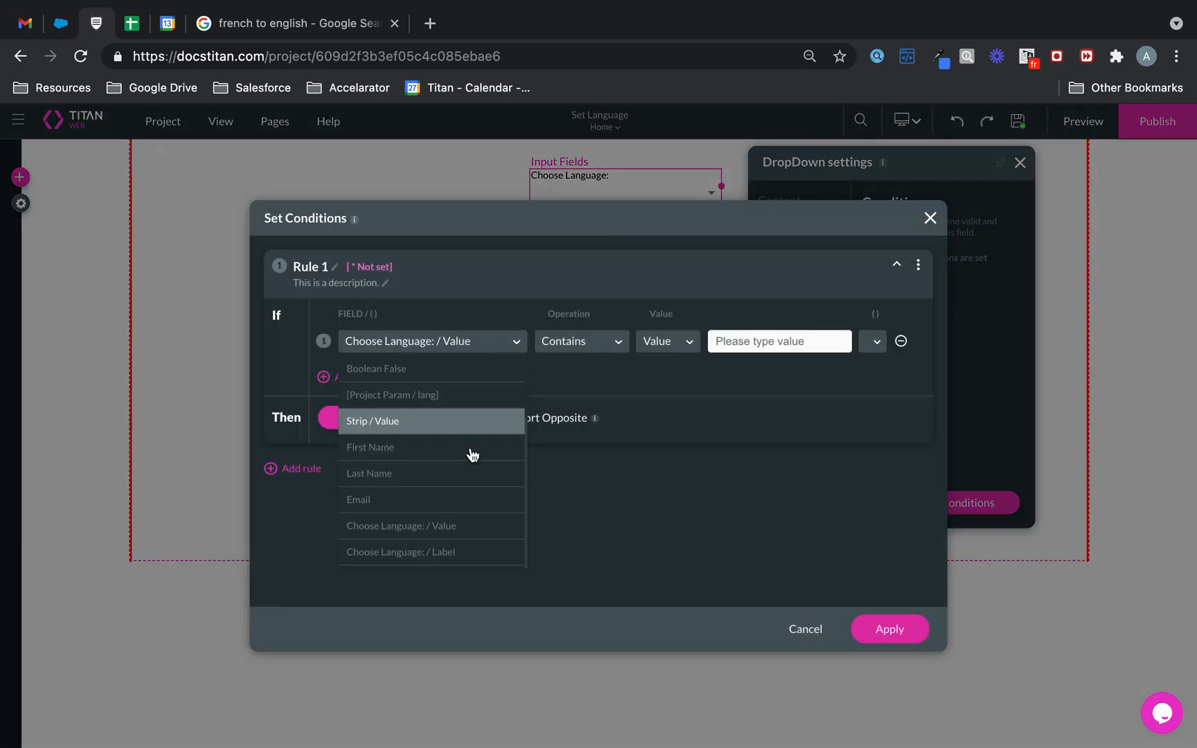
left_click(451, 530)
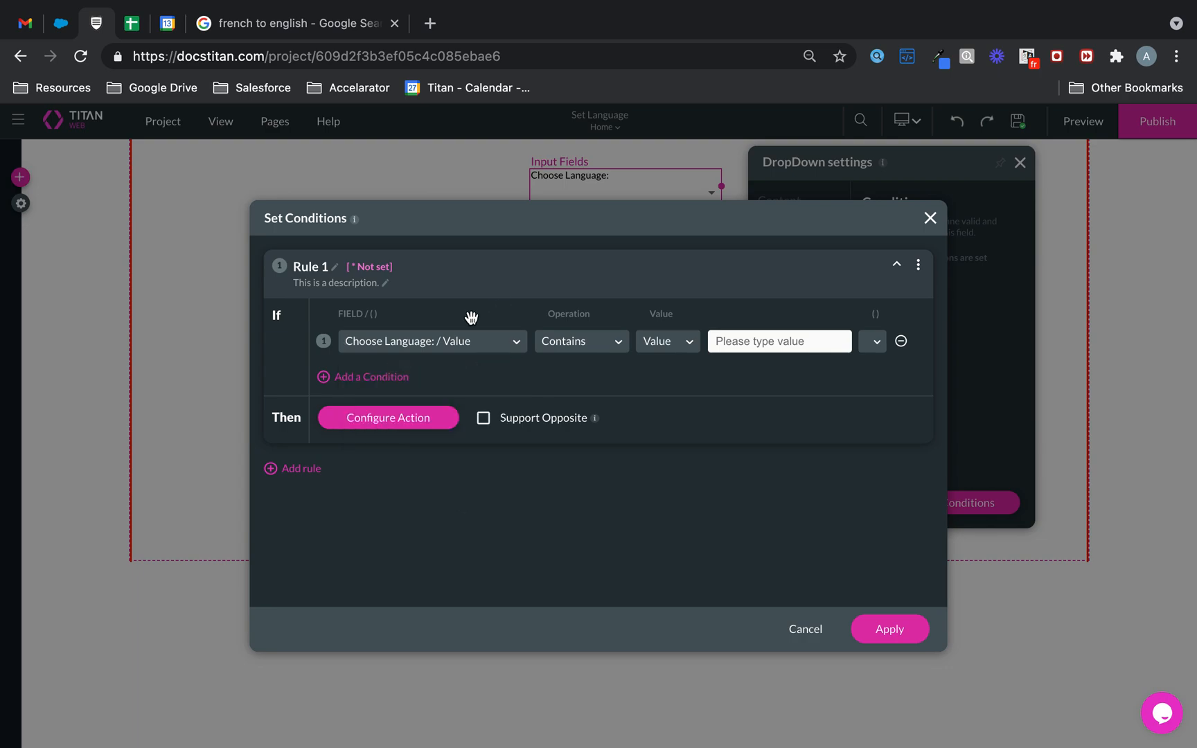
left_click(619, 336)
scroll(584, 453, "down", 3)
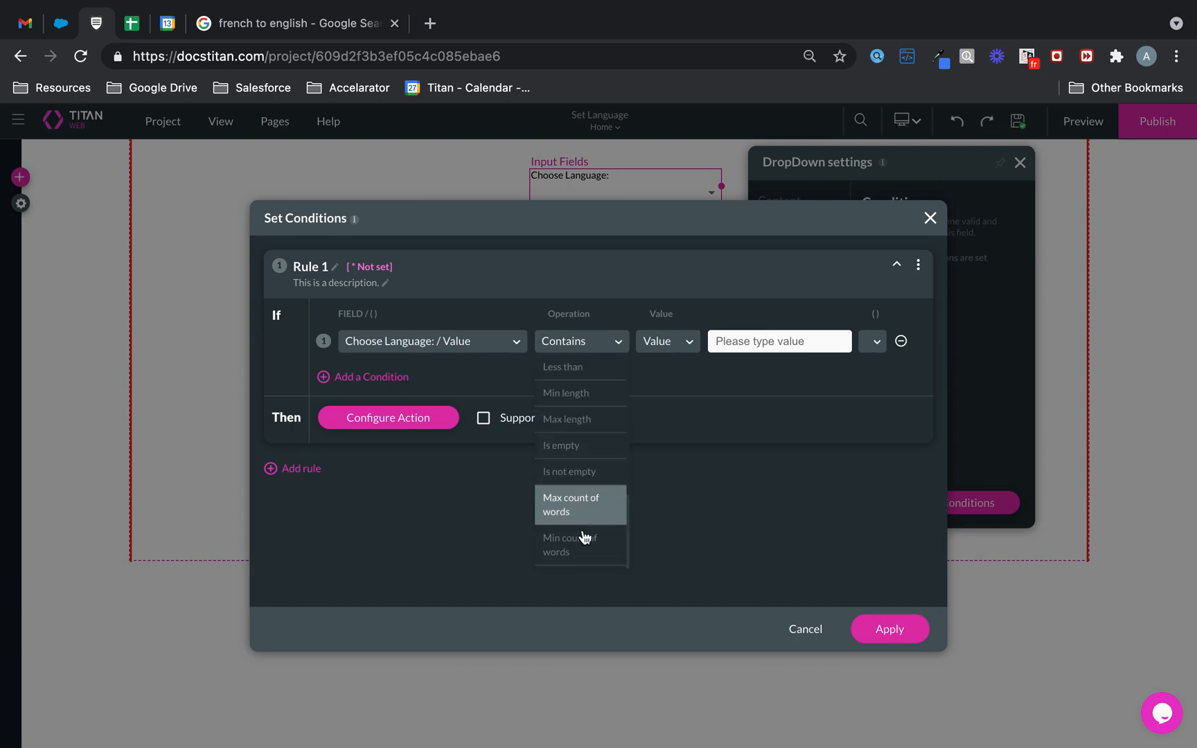
left_click(584, 474)
Step: Make the dropdown's rule set [Project Param / lang] from Choose Language: / Value, and apply the conditions
left_click(404, 419)
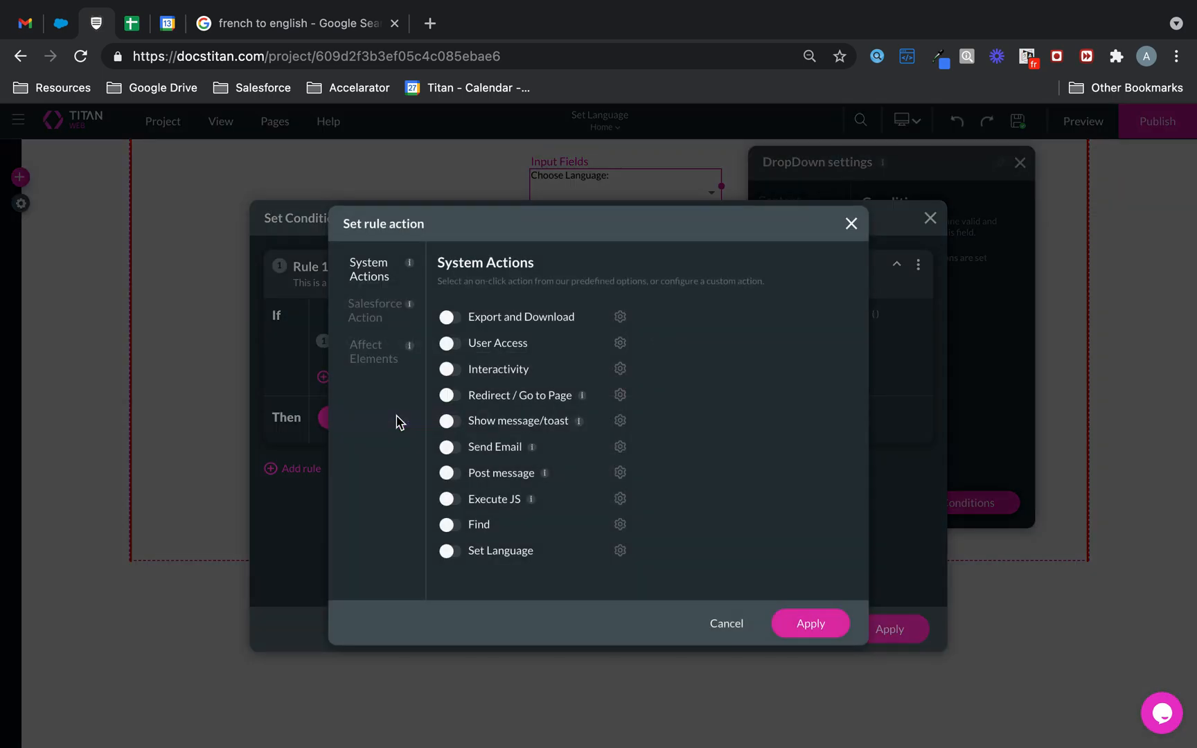
left_click(382, 360)
left_click(443, 358)
left_click(556, 580)
scroll(554, 506, "down", 5)
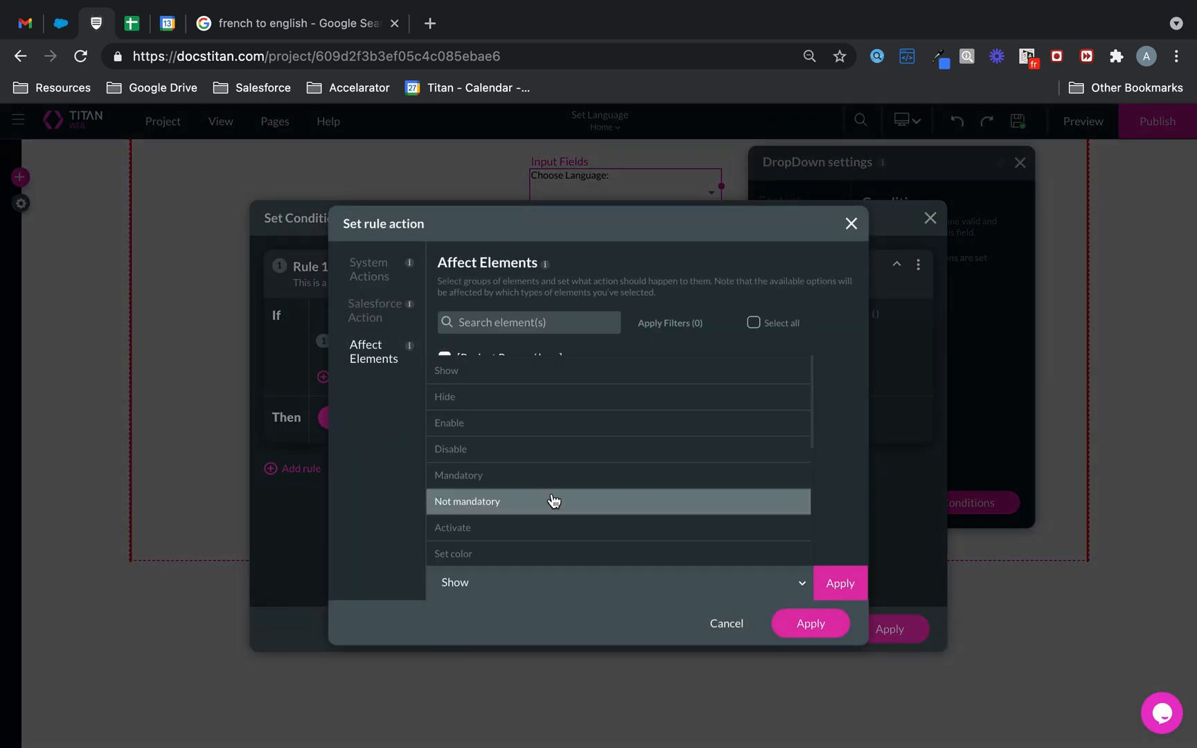
left_click(516, 516)
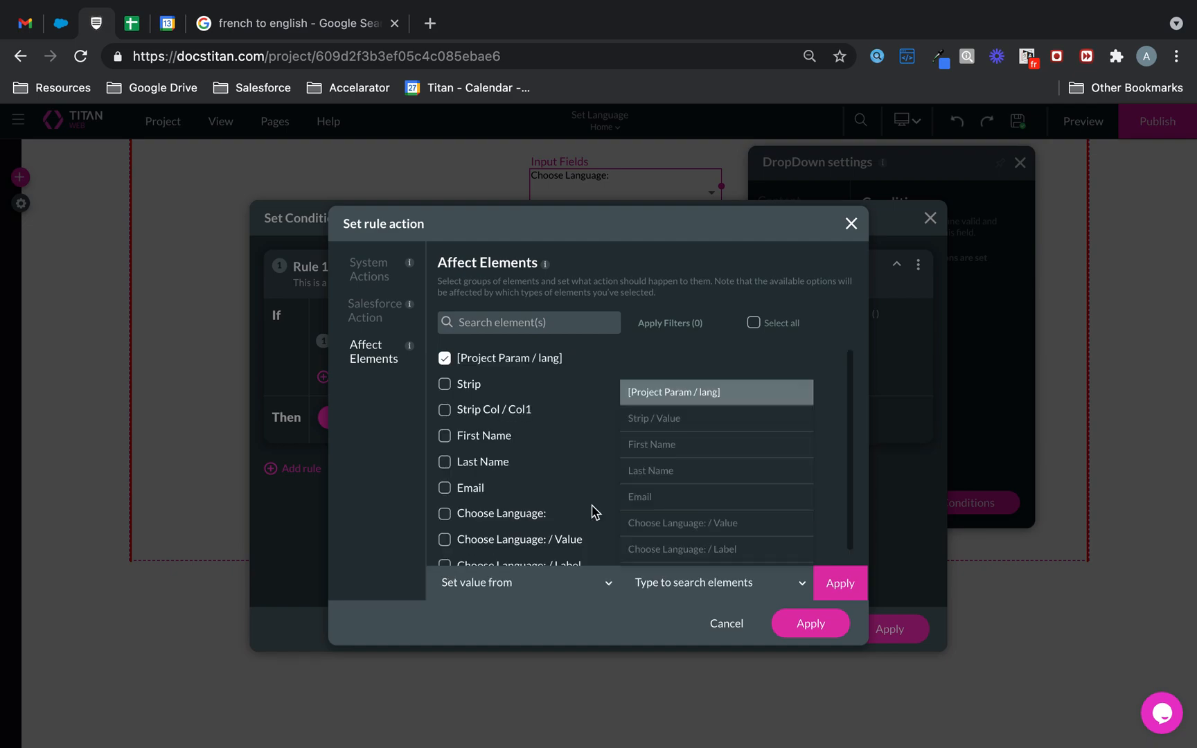
left_click(746, 535)
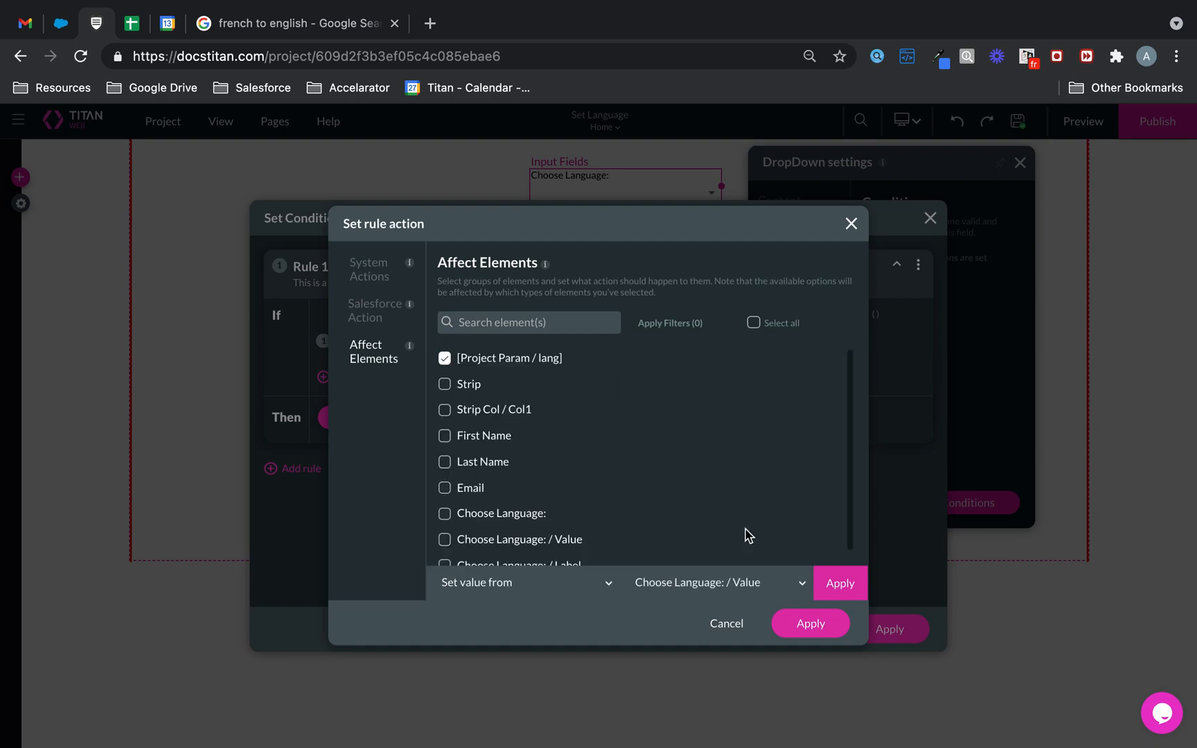
left_click(859, 594)
left_click(820, 625)
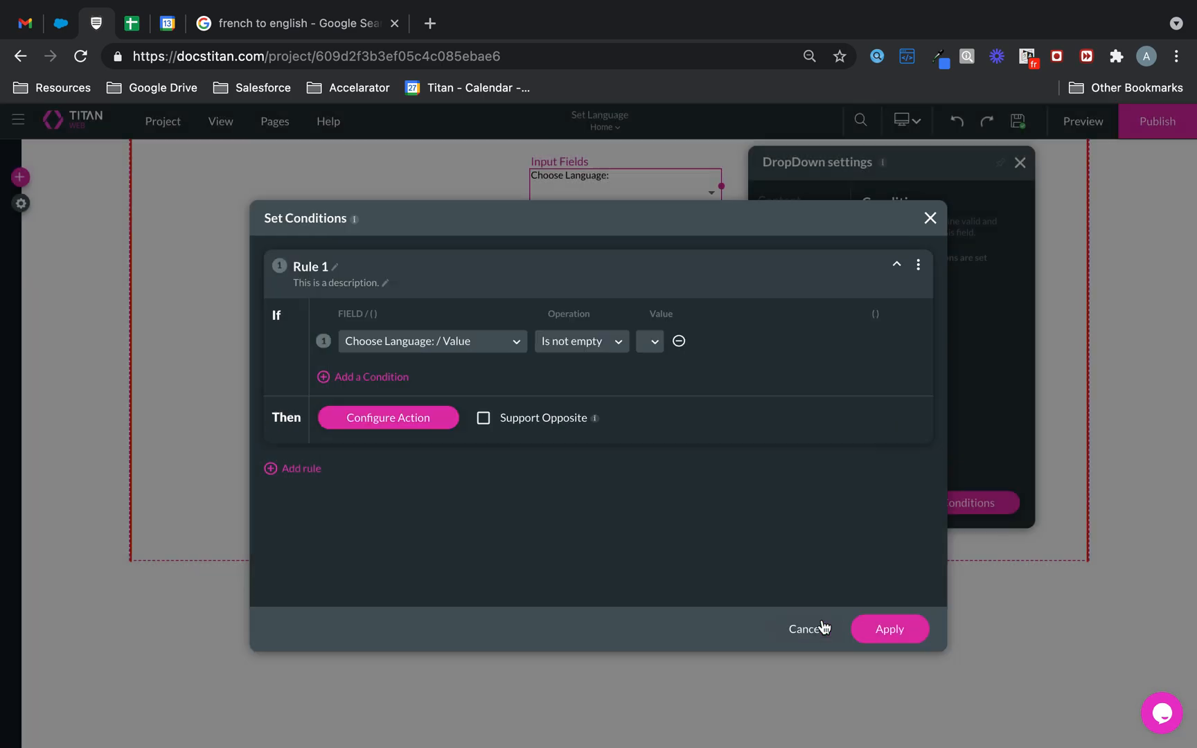
left_click(902, 629)
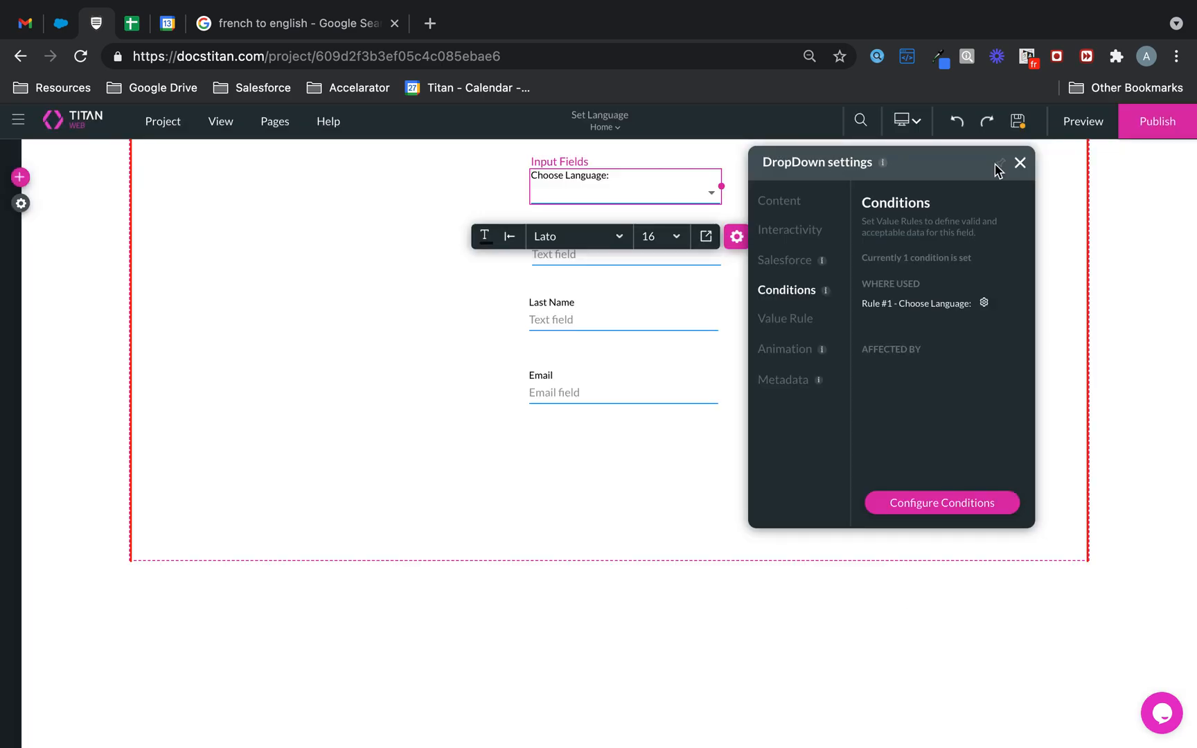
Step: Preview the form and test the Choose Language dropdown by selecting French, English and French again
left_click(1092, 125)
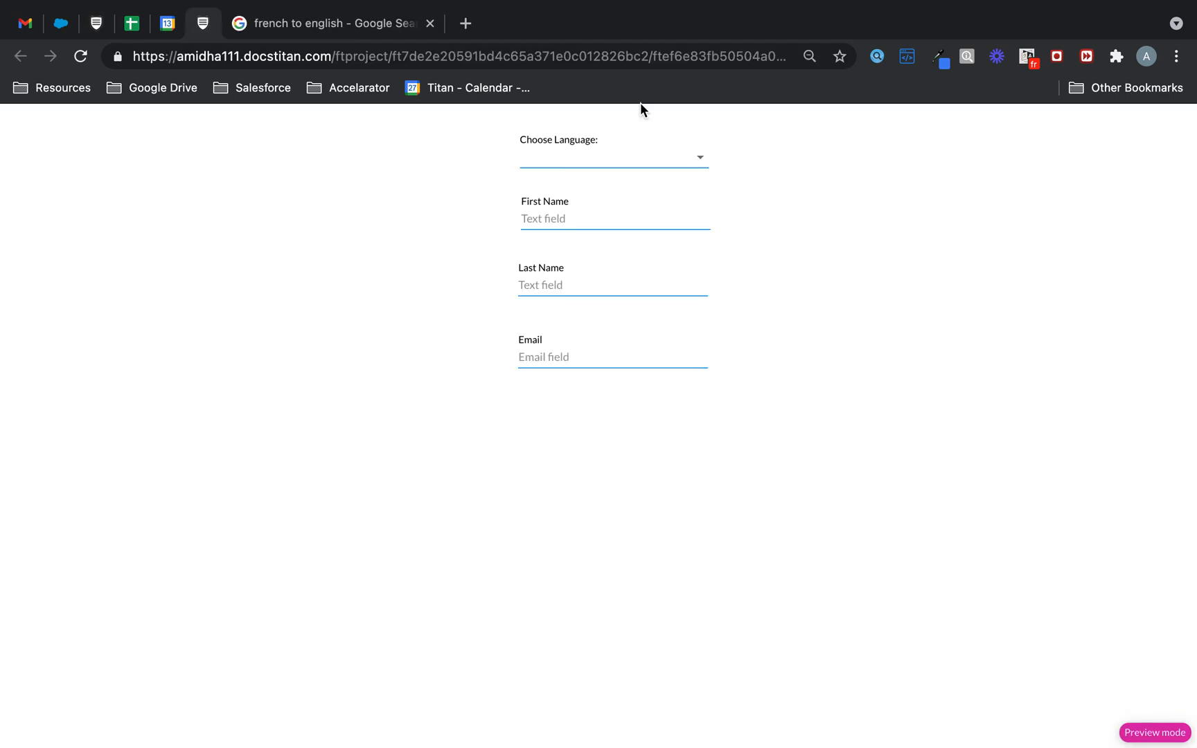
left_click(649, 160)
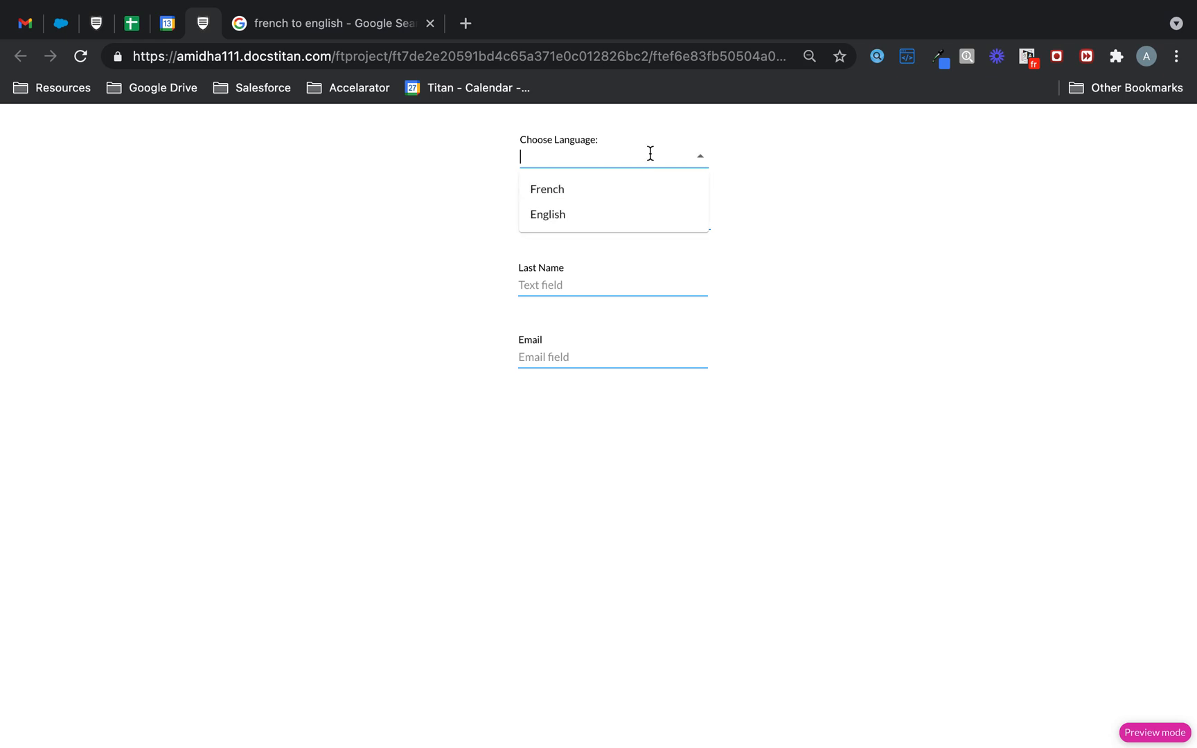
left_click(570, 188)
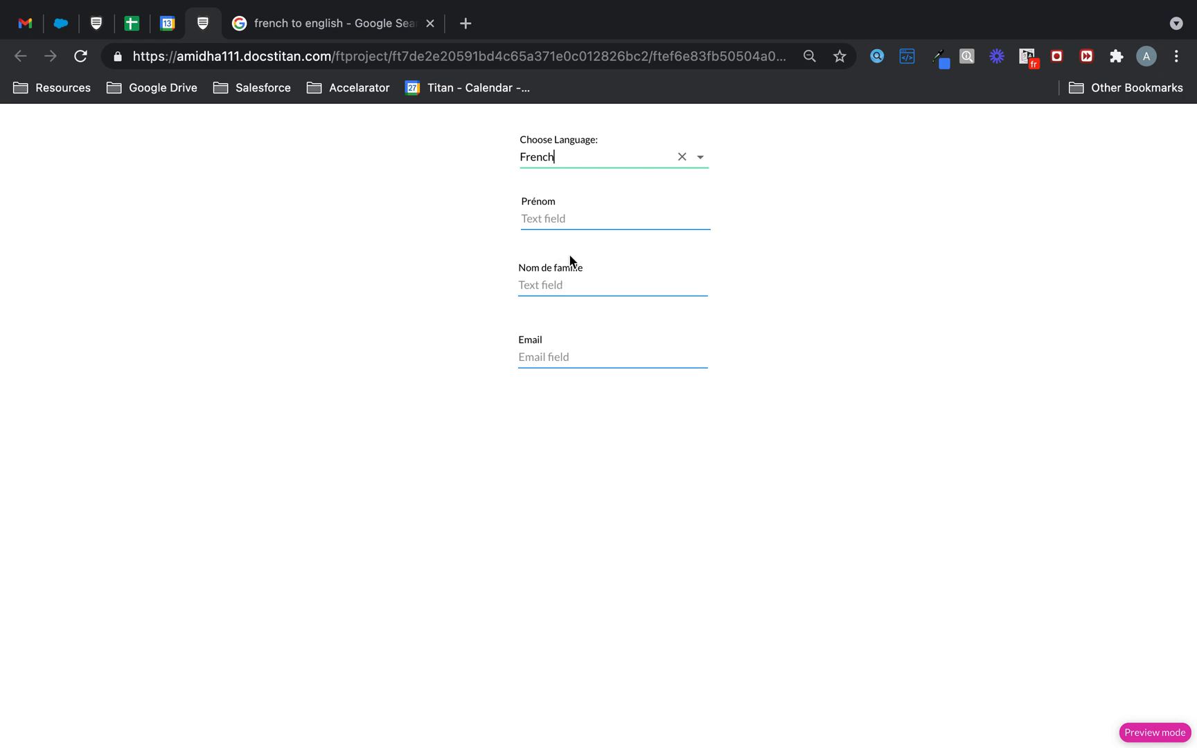
left_click(659, 153)
left_click(597, 211)
left_click(598, 151)
left_click(566, 190)
Step: Return to the editor, enable Map to URL for the static variable lang, apply the custom variables and save the project
left_click(98, 25)
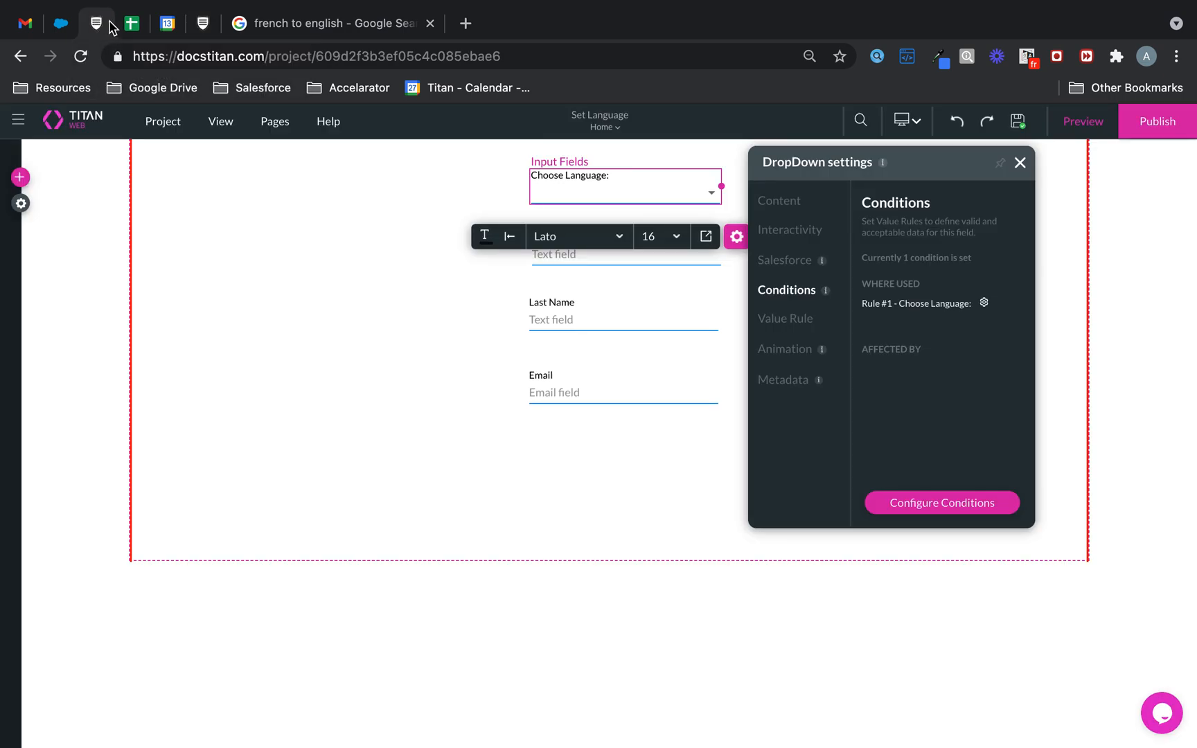
left_click(1020, 164)
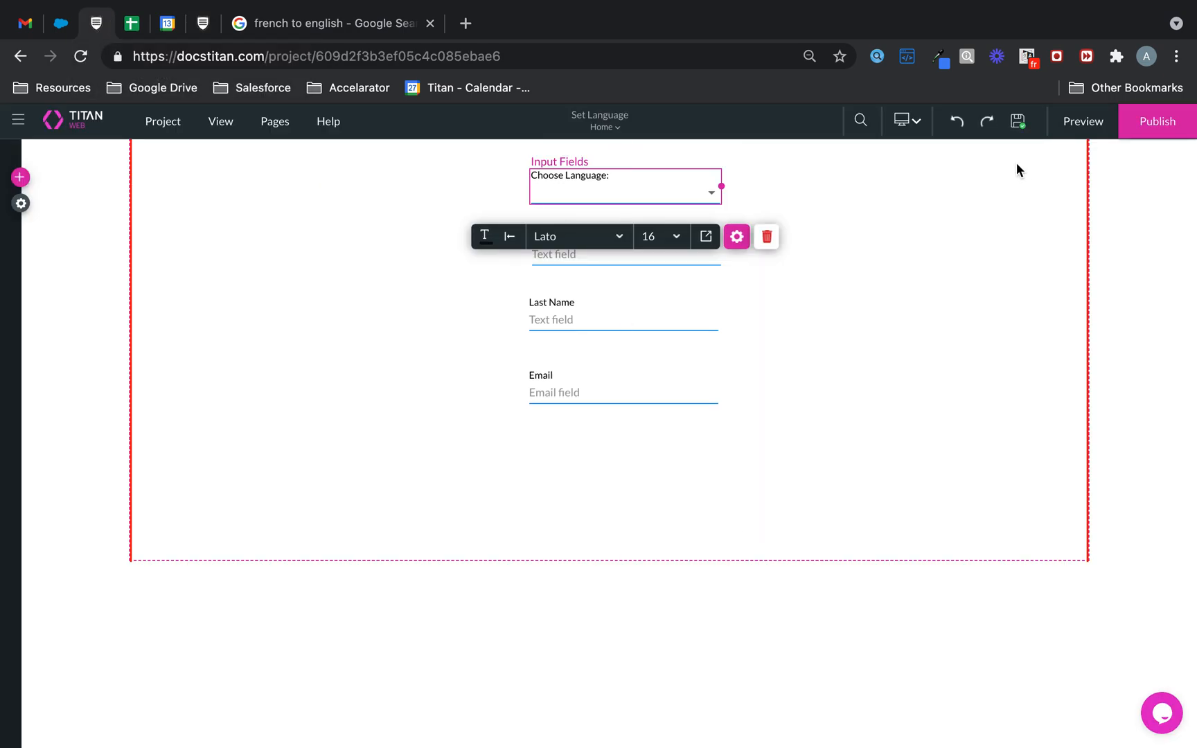
left_click(21, 203)
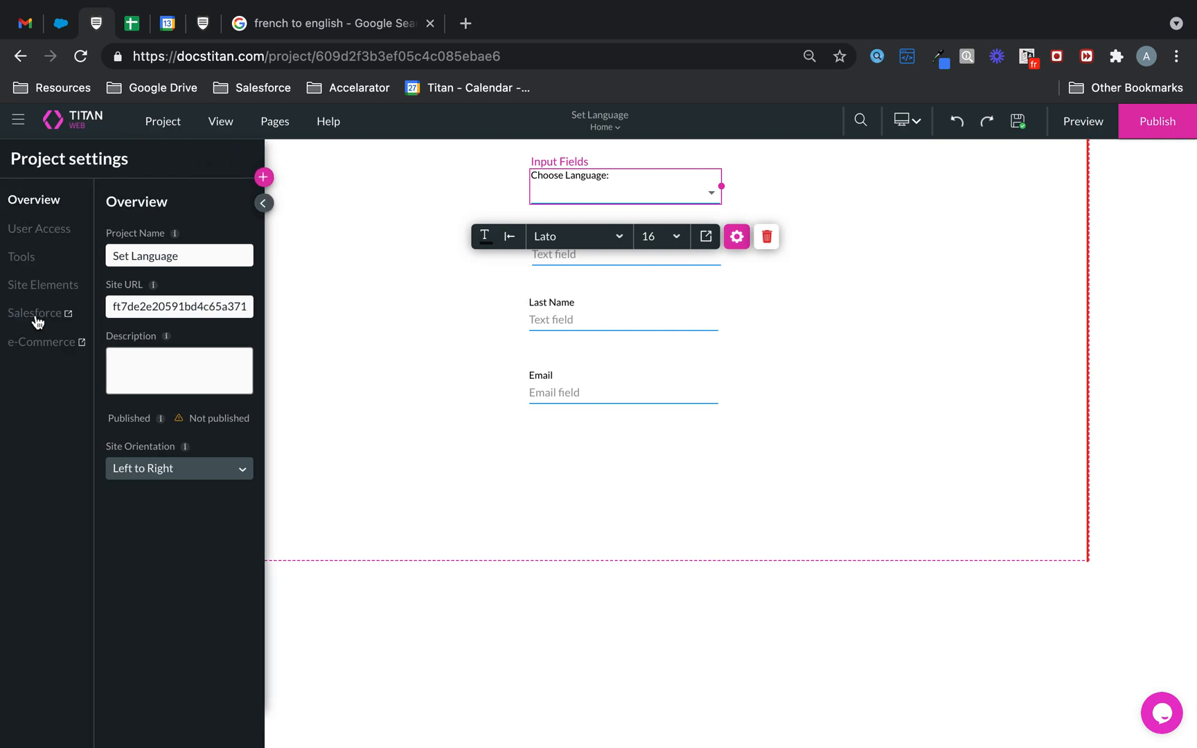
left_click(25, 256)
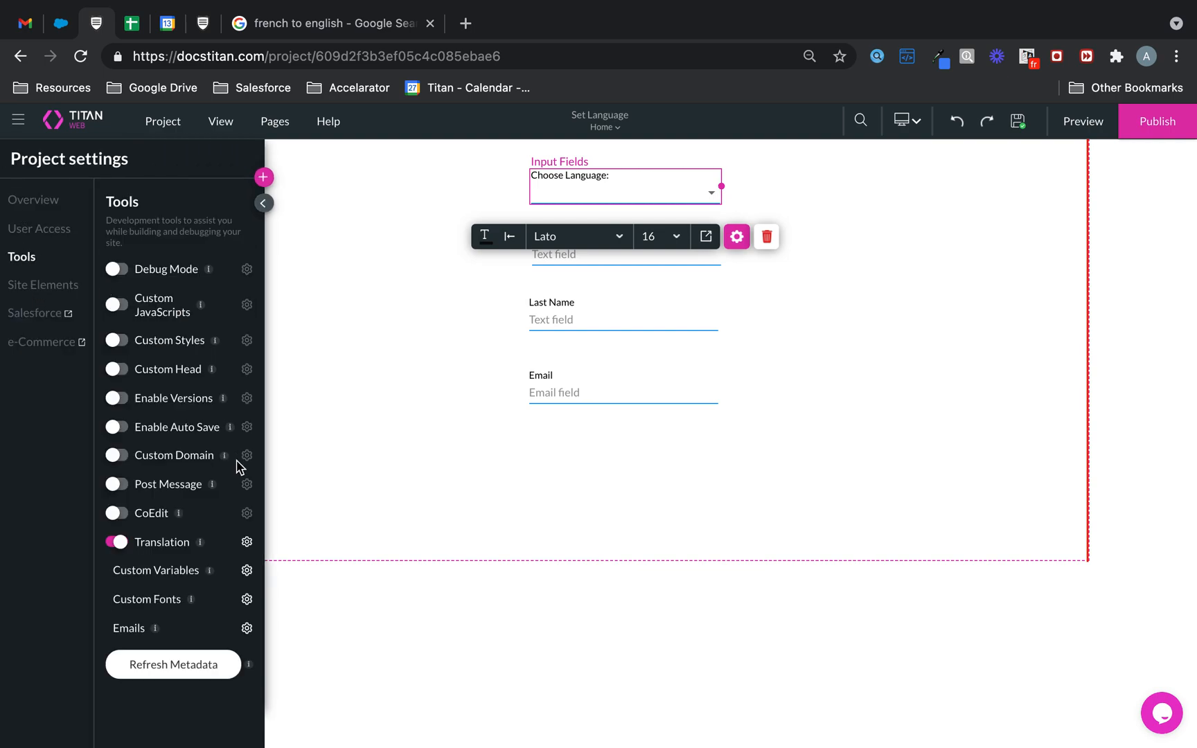
left_click(247, 571)
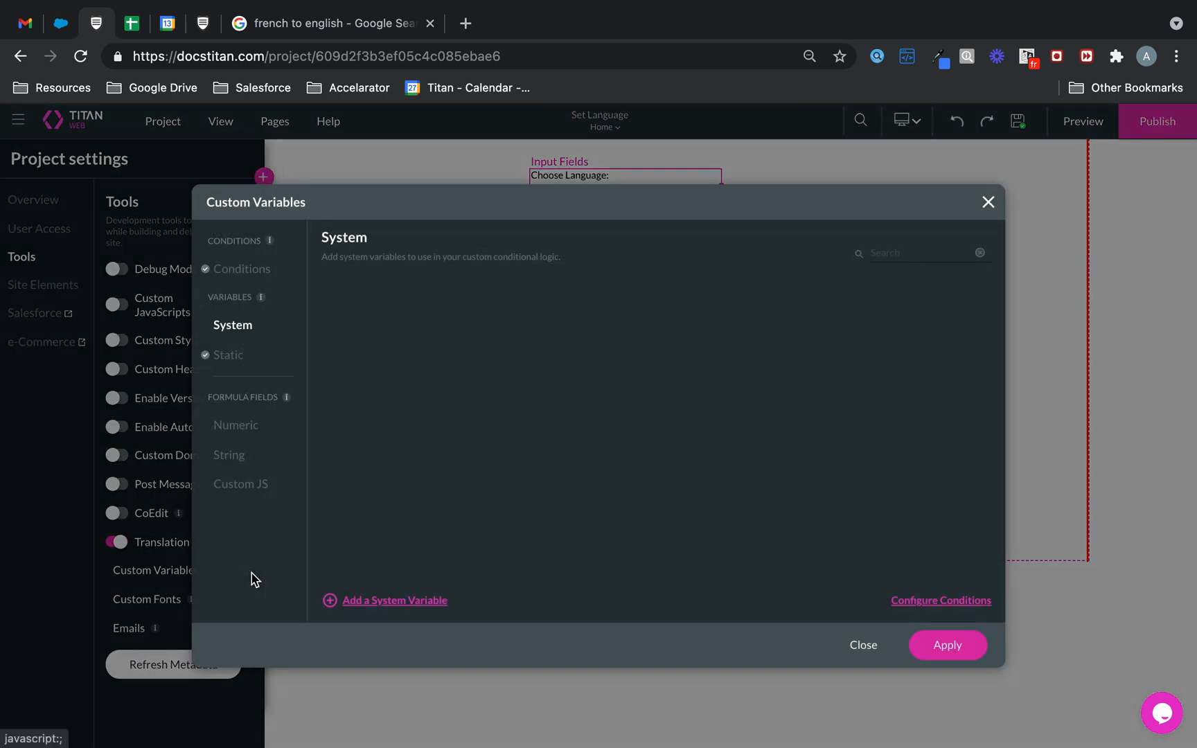
left_click(228, 353)
left_click(739, 309)
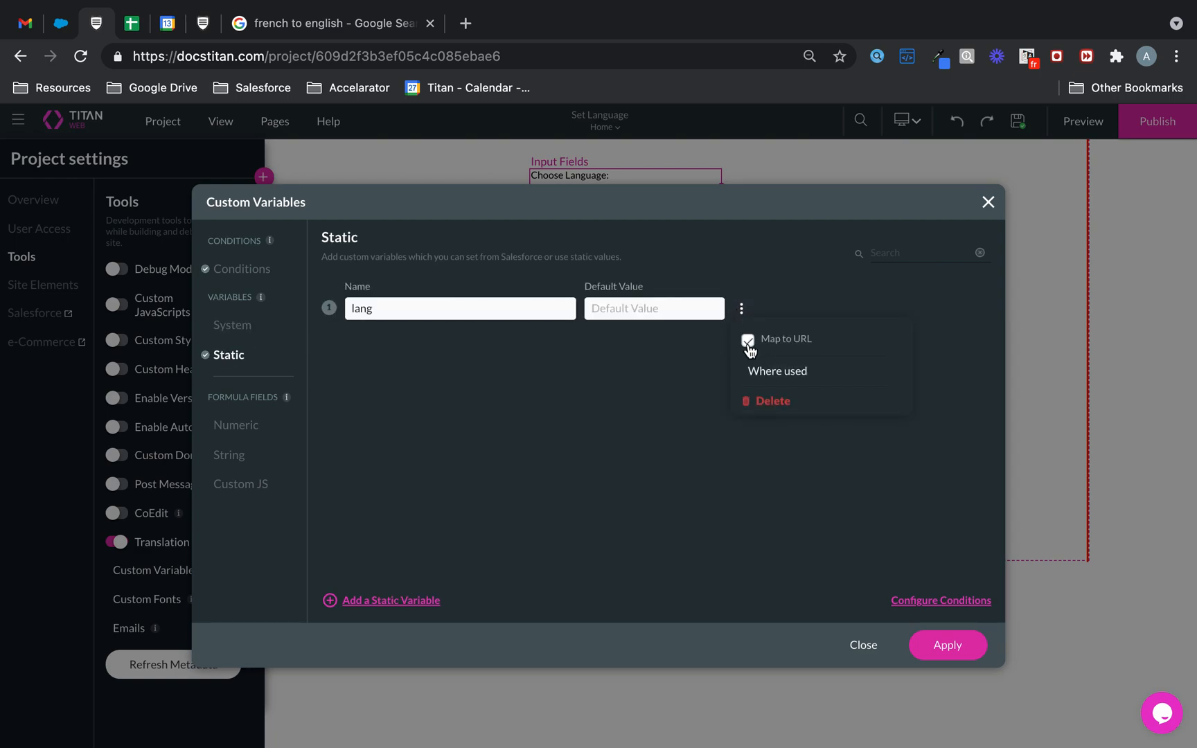
left_click(962, 652)
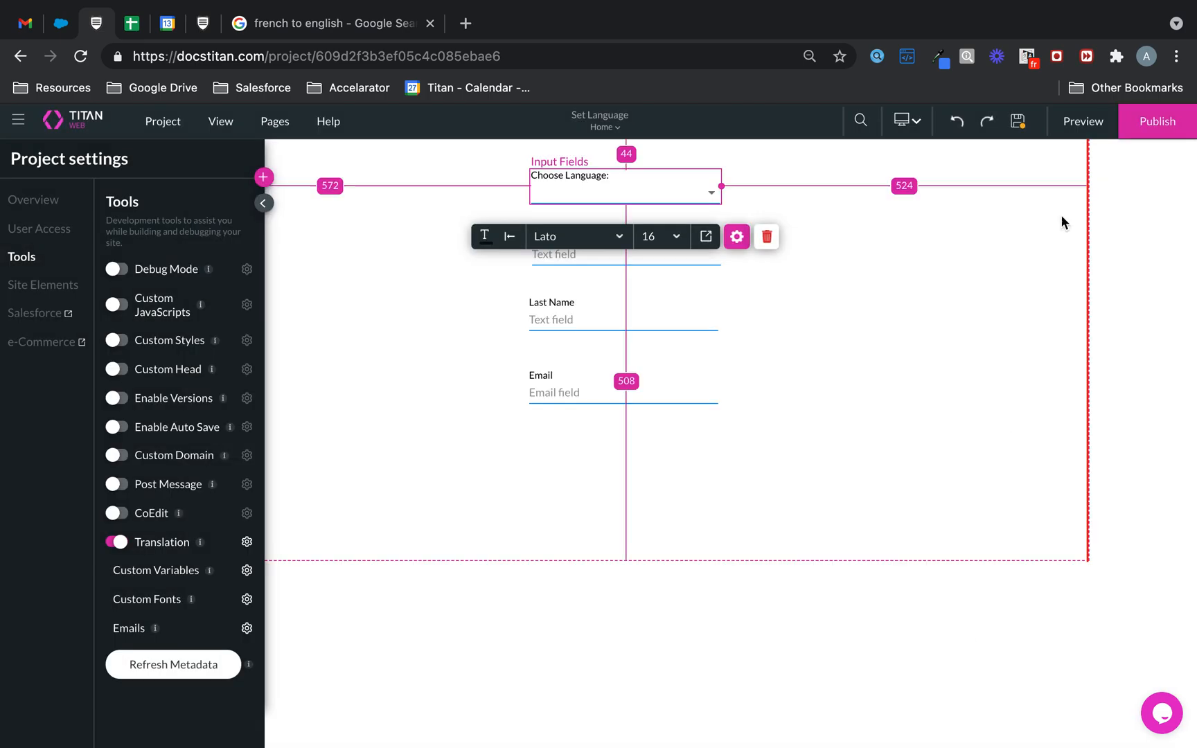
left_click(1017, 124)
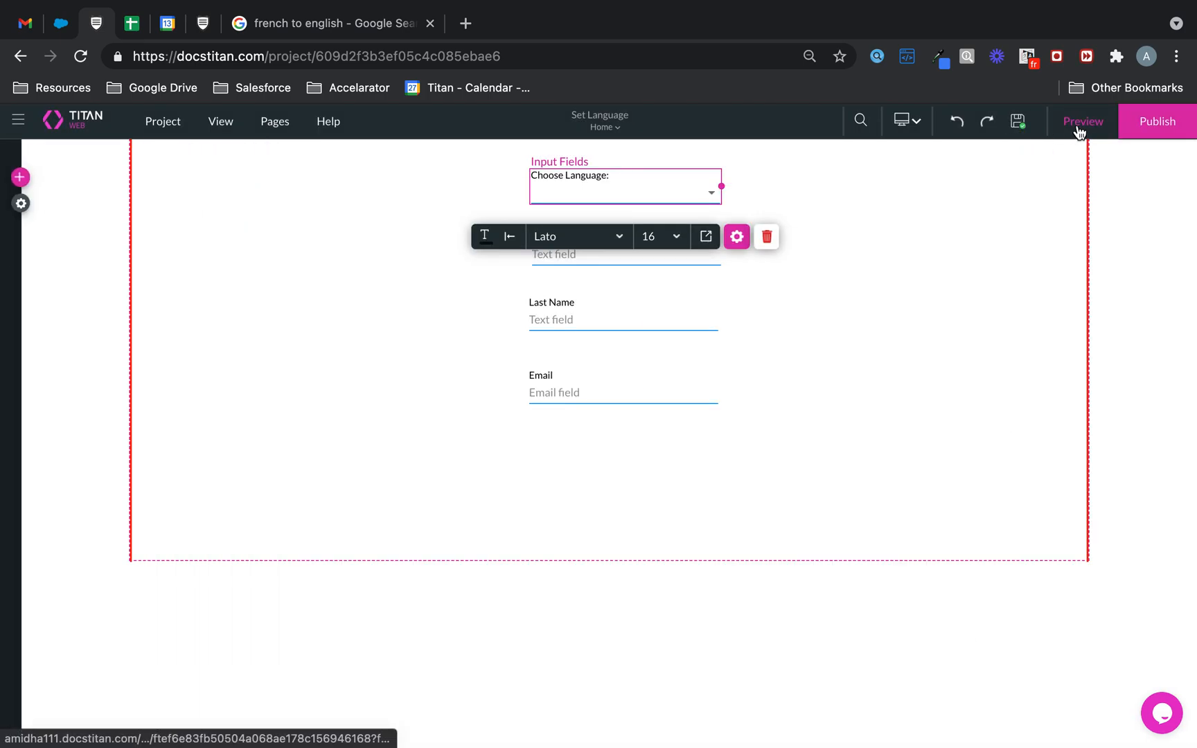
Step: Preview the form again and examine the end of the preview page's URL
left_click(1079, 124)
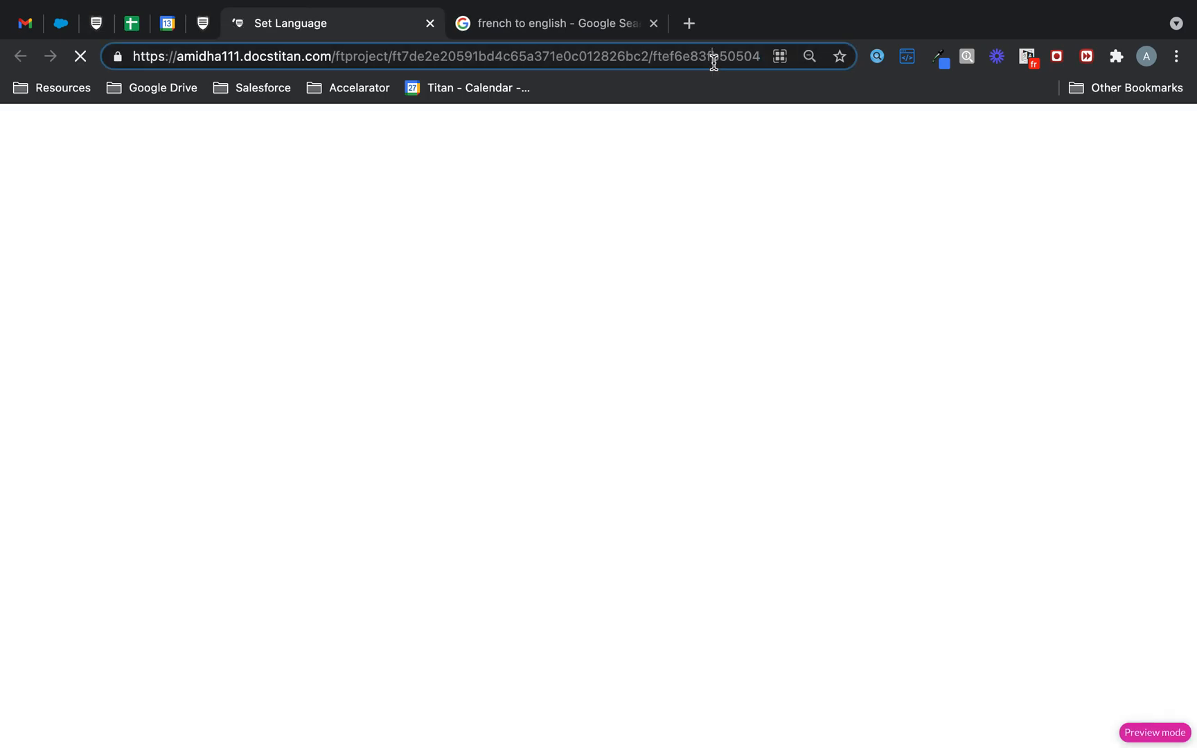
left_click(714, 62)
left_click_drag(693, 57, 875, 55)
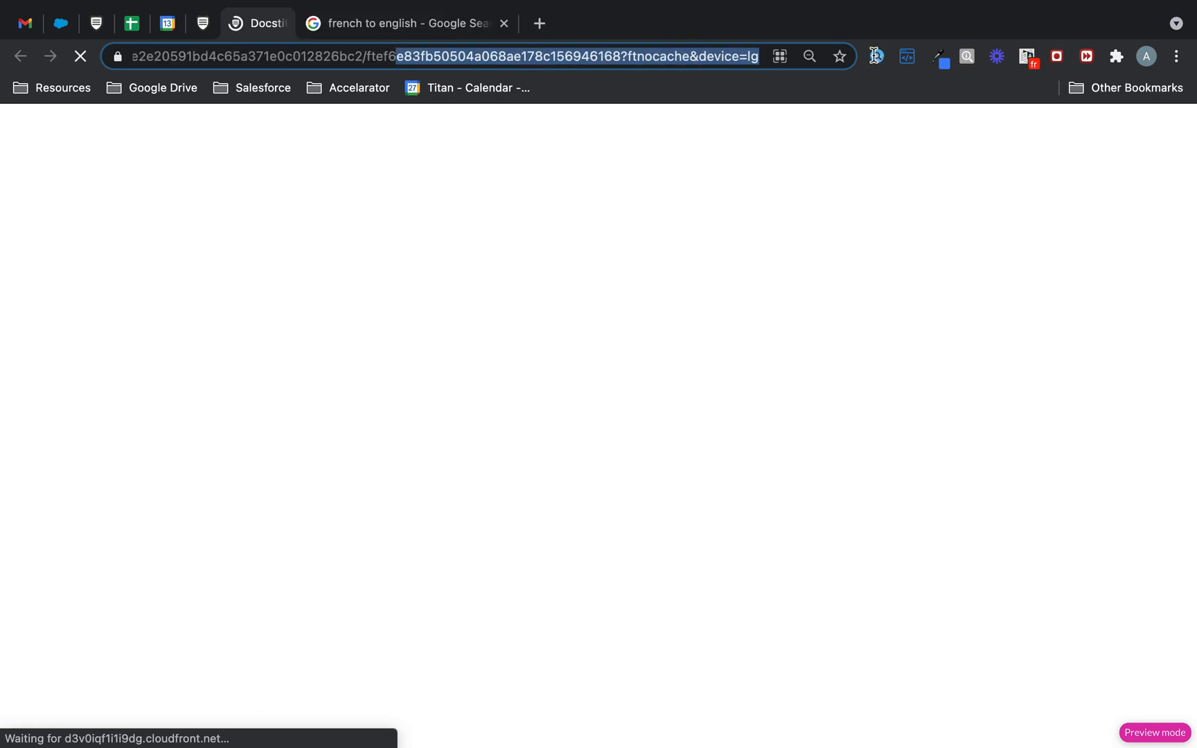
left_click(657, 56)
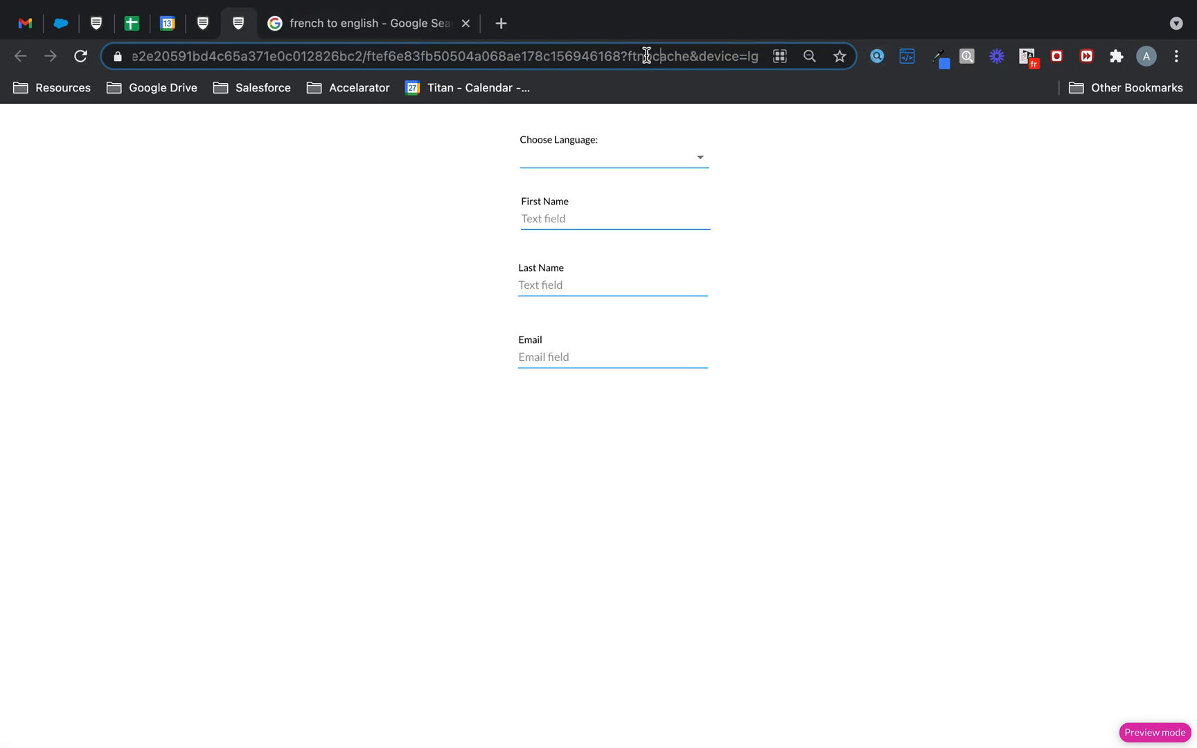
Step: Close both form preview tabs and return to the project editor
left_click(216, 24)
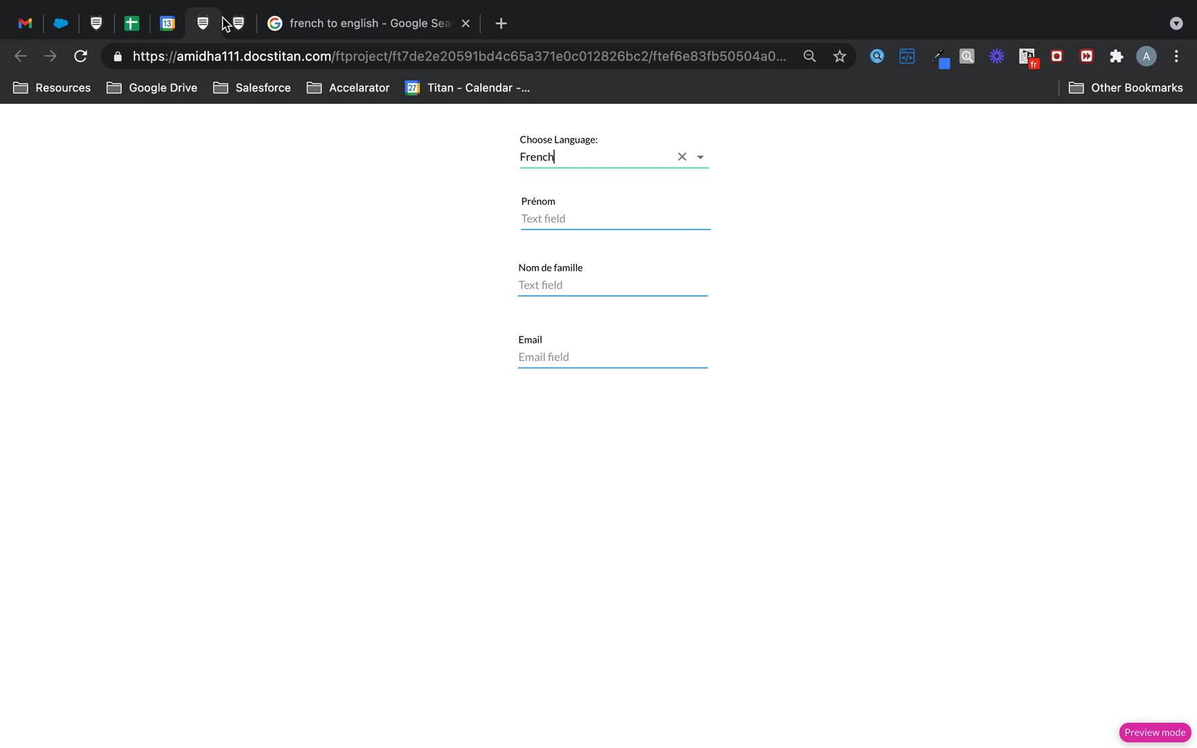
right_click(207, 29)
left_click(232, 203)
right_click(210, 23)
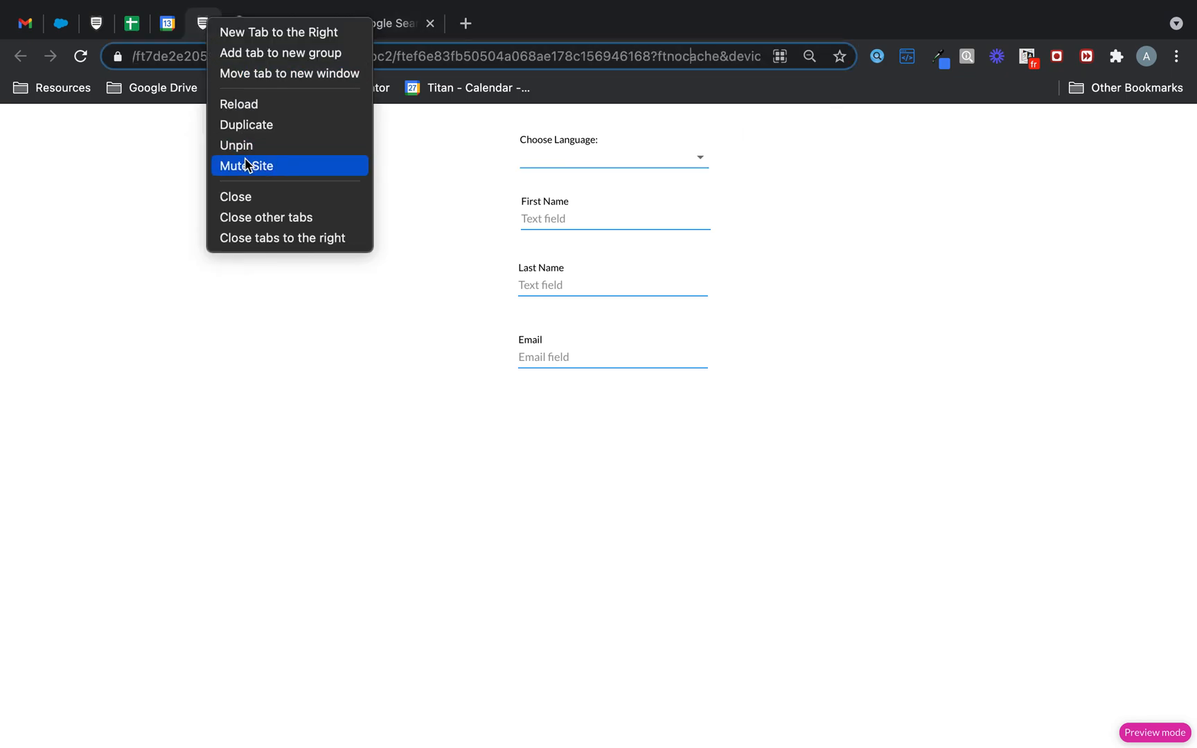
left_click(238, 196)
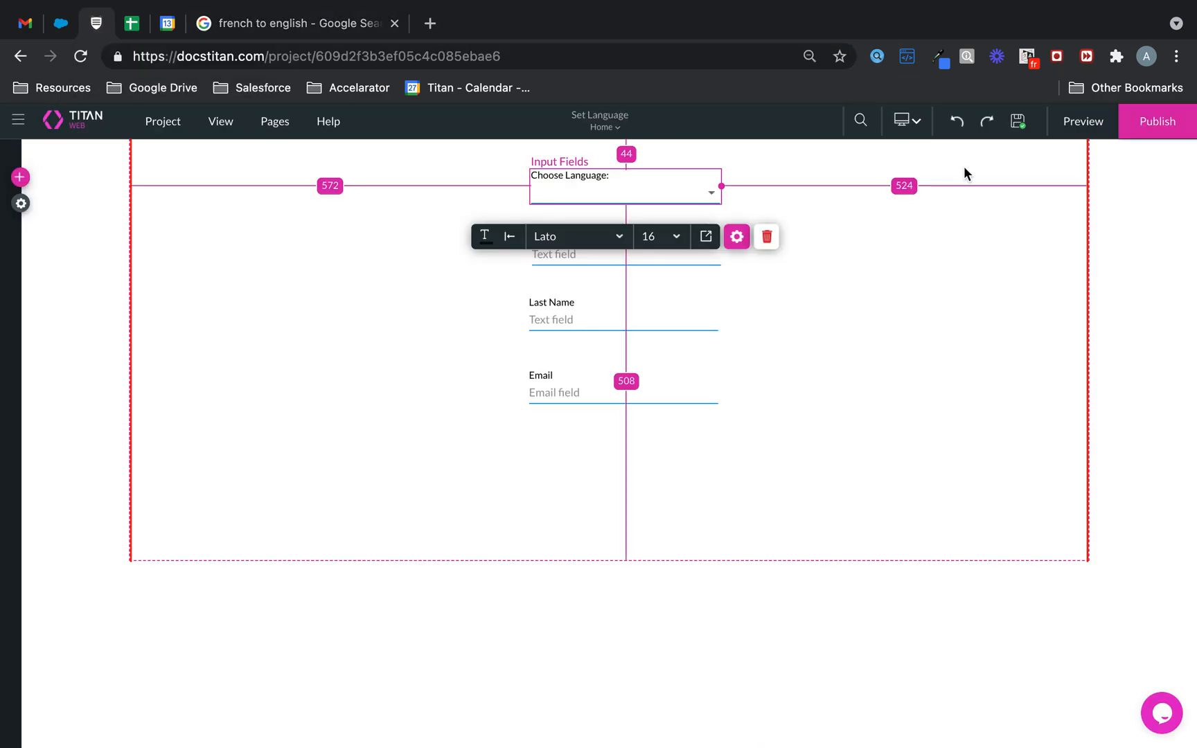
Step: Publish the project and load the published site with ?lang=fr appended to its URL
left_click(1169, 131)
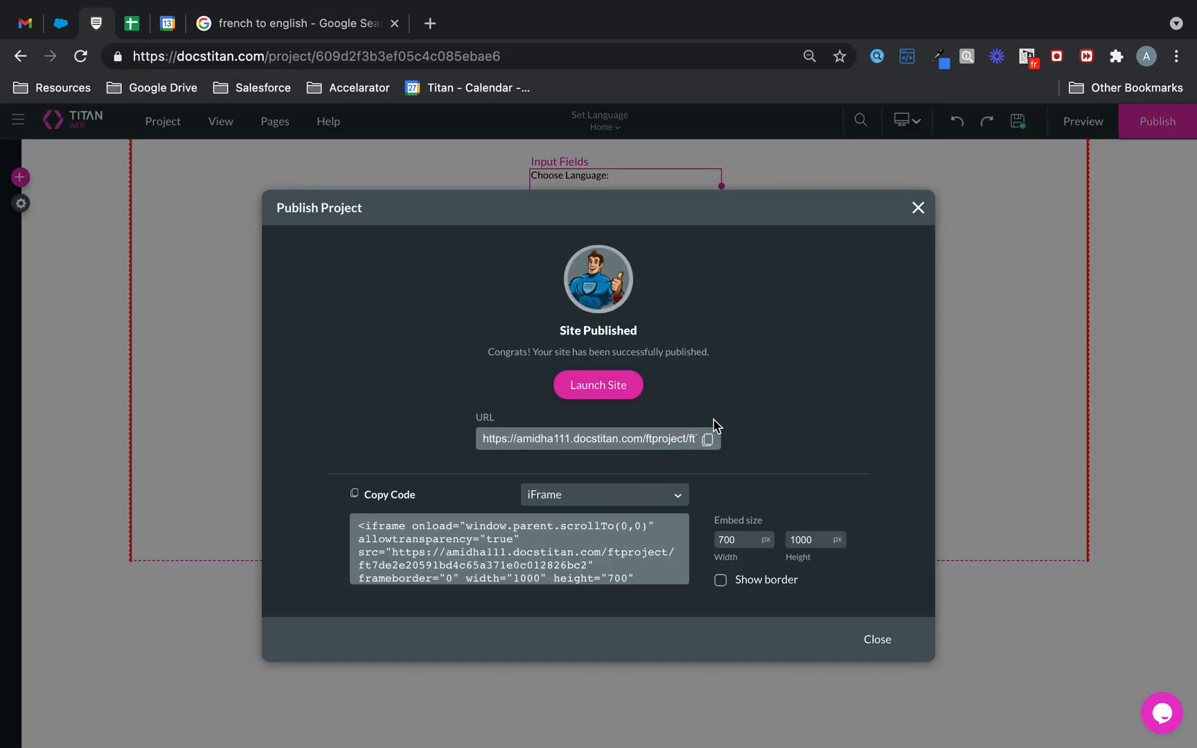
left_click(706, 439)
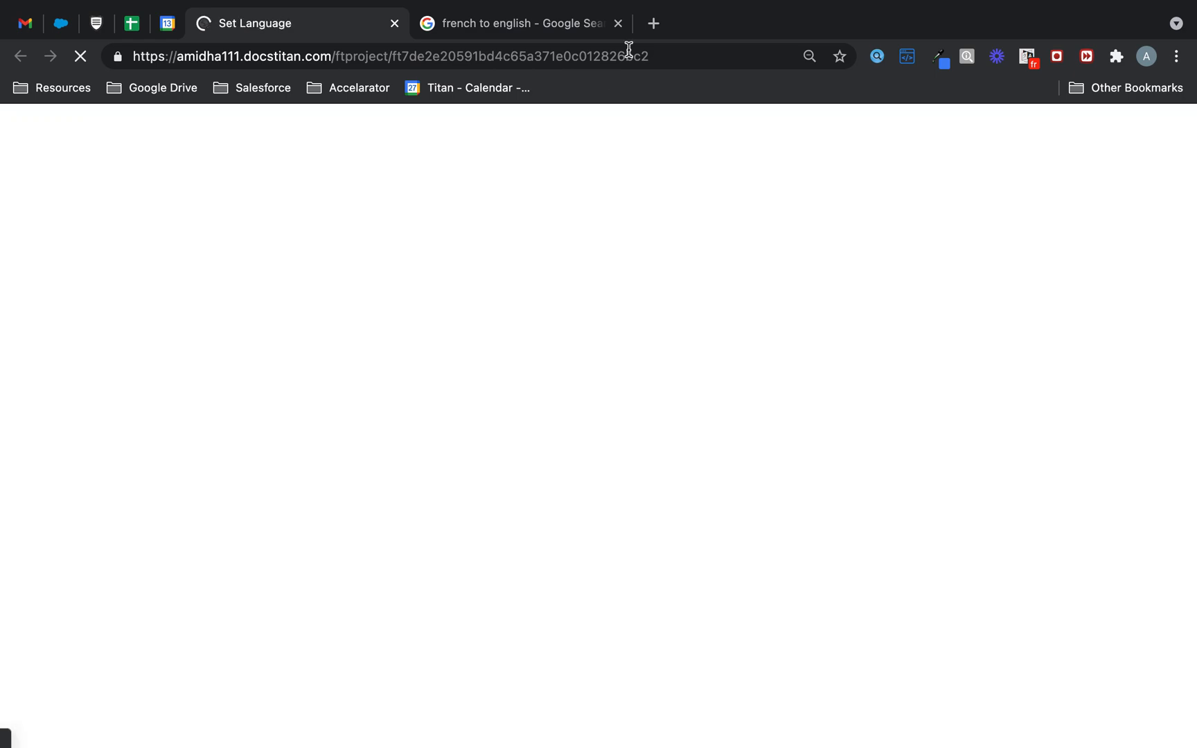
left_click(679, 54)
left_click(710, 56)
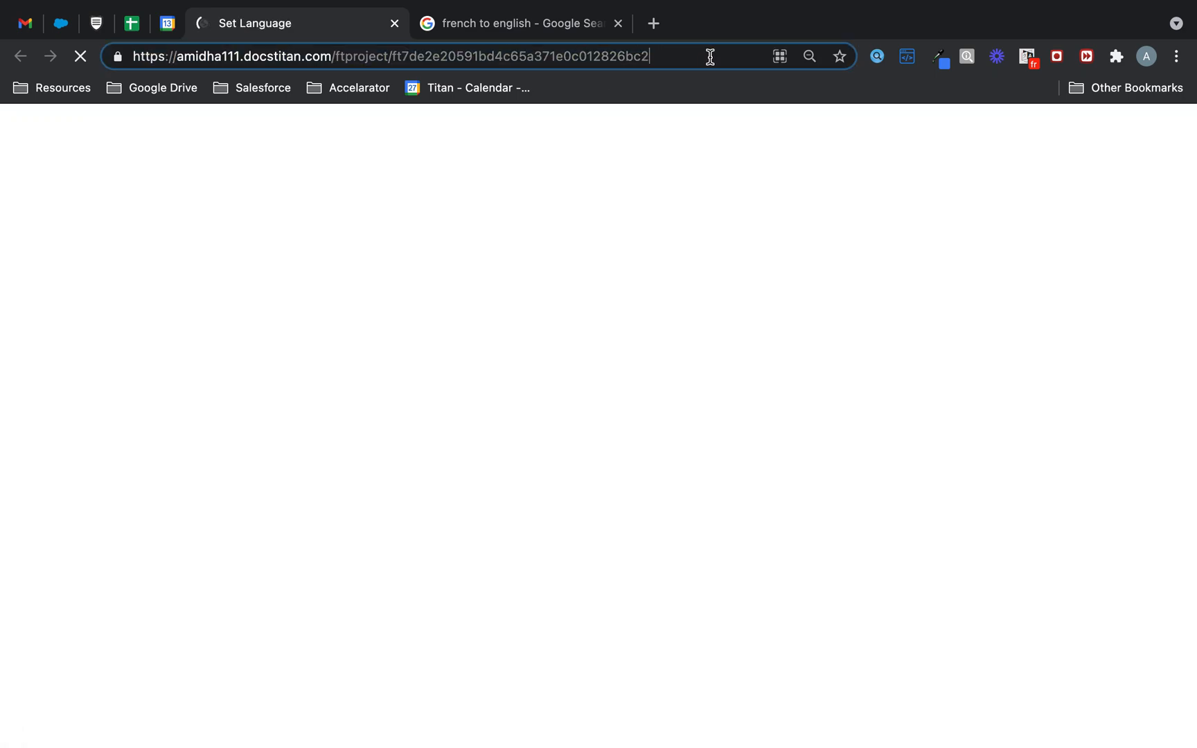
type("?la")
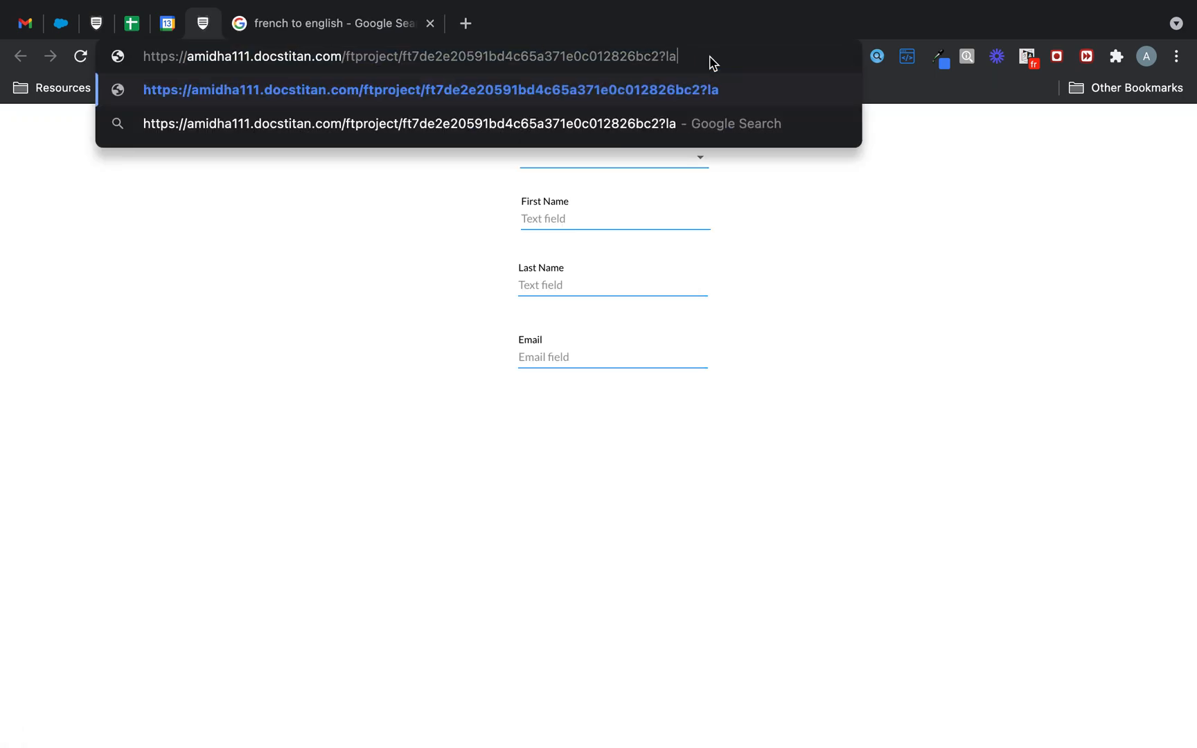
type("ng=fr")
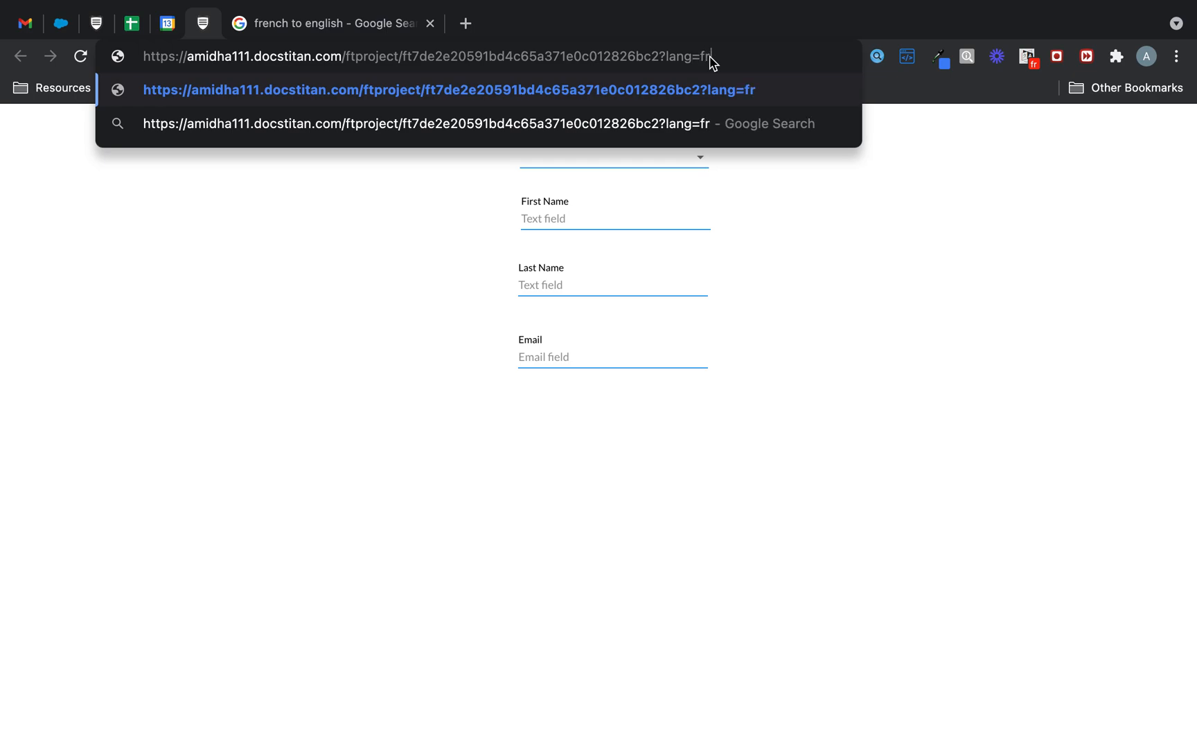
key("Return")
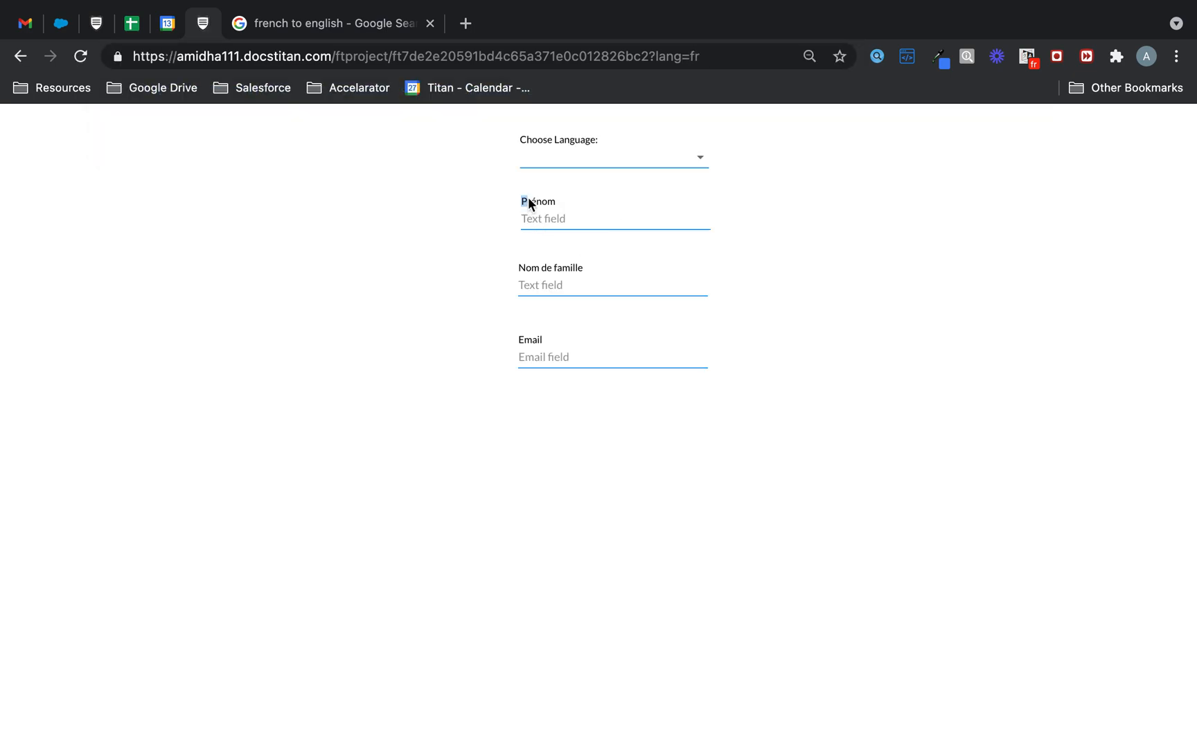
Step: Examine the published form's field labels, the Choose Language options and the lang parameter in the URL
left_click_drag(509, 263, 559, 265)
left_click(877, 261)
left_click(713, 56)
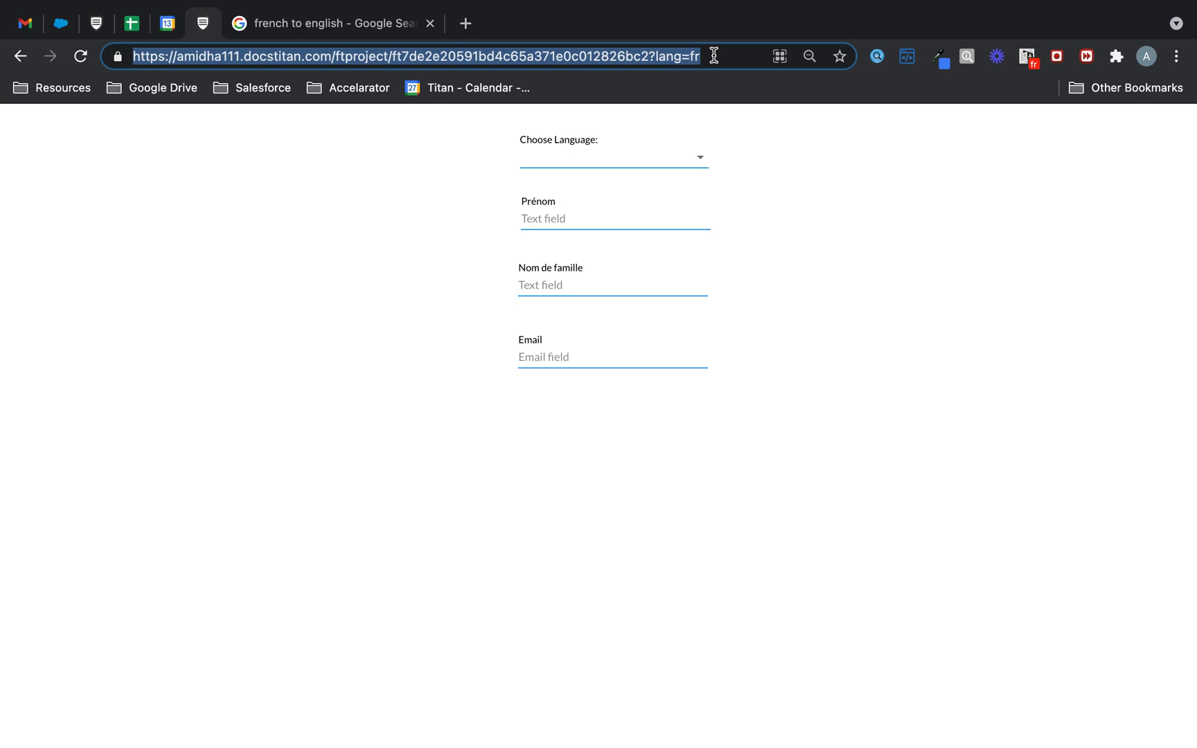
left_click(702, 159)
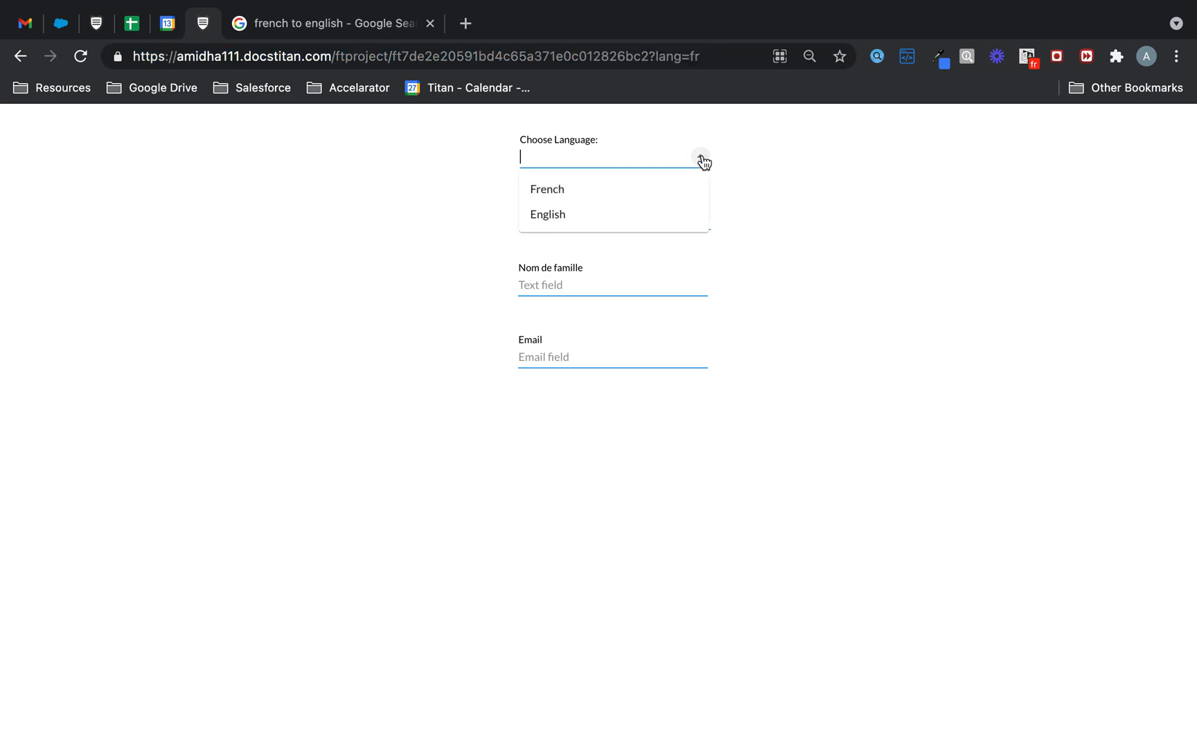
left_click(724, 59)
left_click(724, 59)
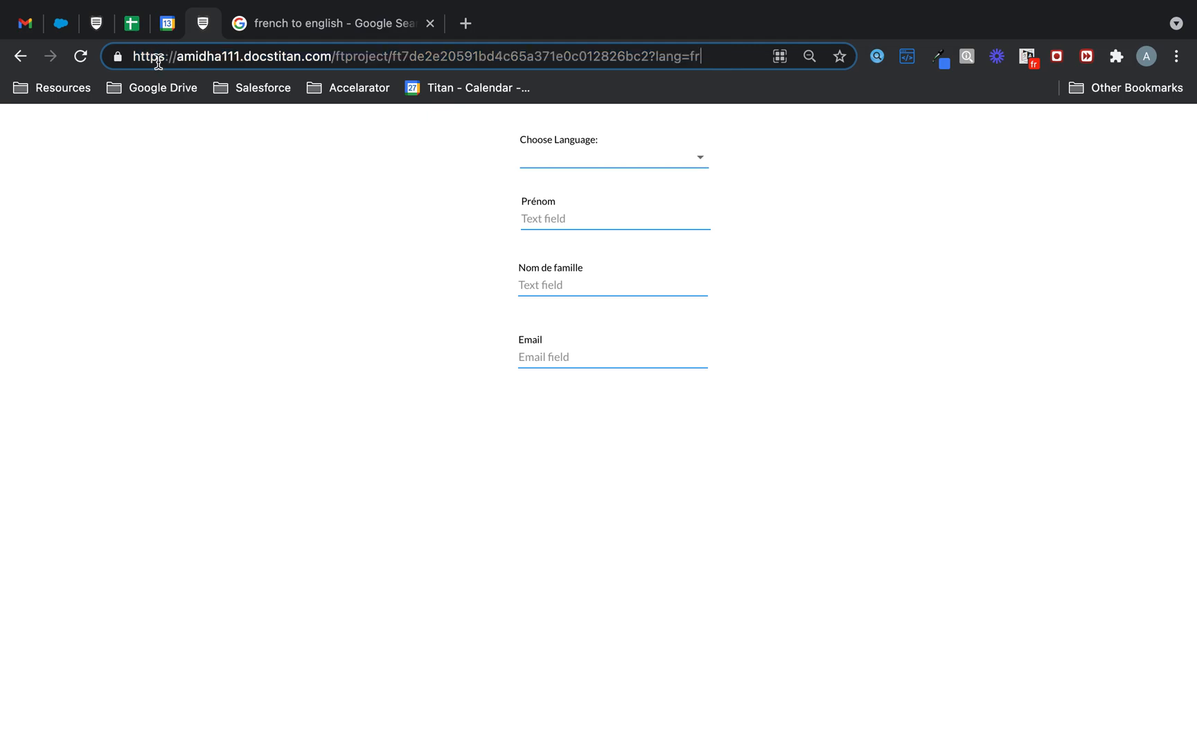
Step: Return to the project editor and add Albanian as a language in the Translation settings
left_click(96, 23)
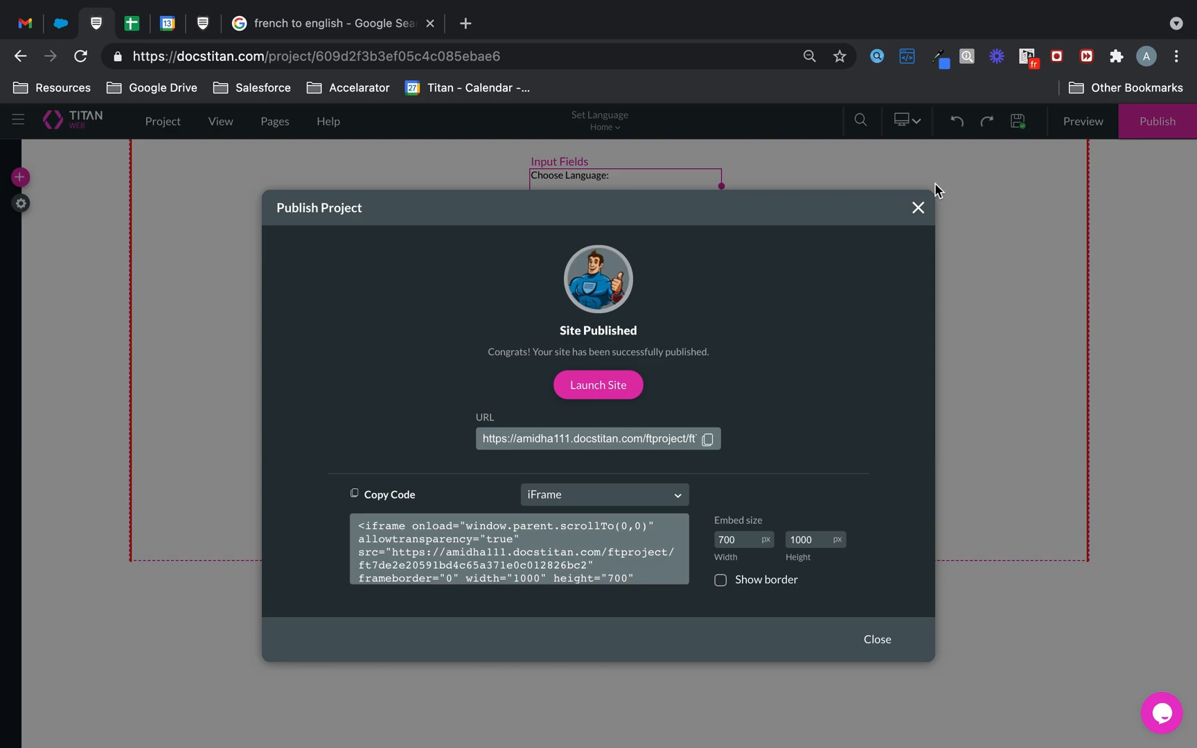
left_click(917, 208)
left_click(21, 204)
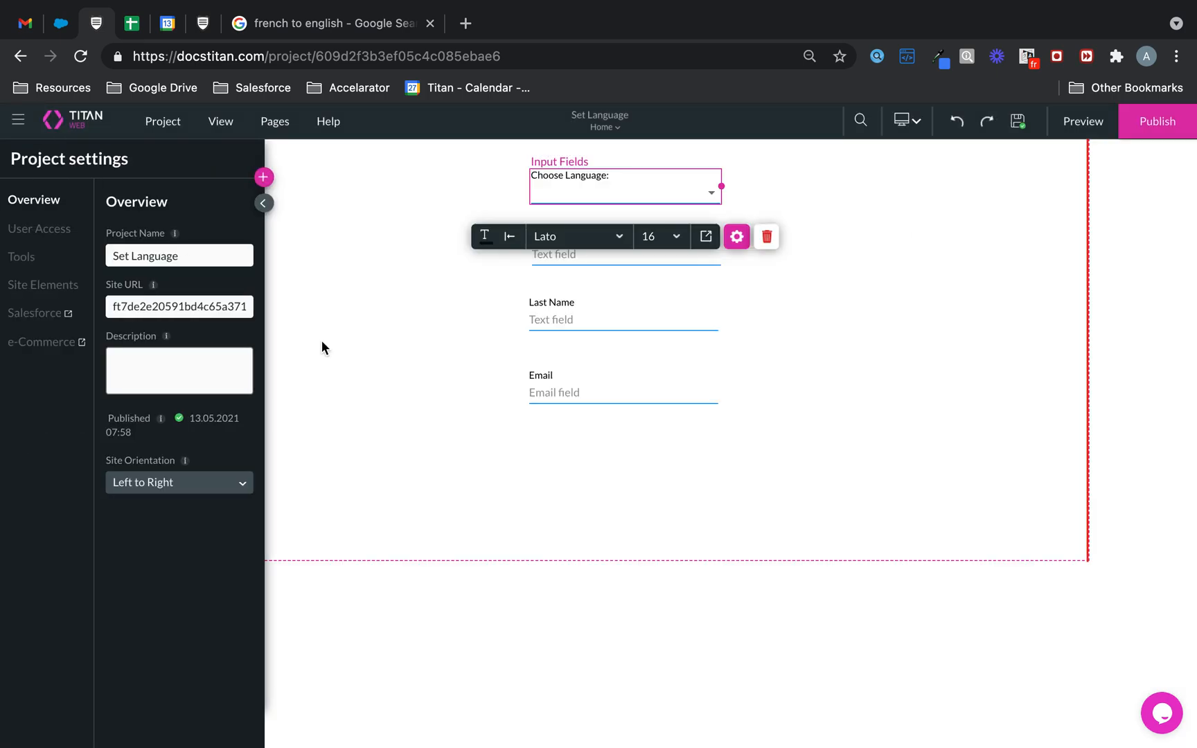
left_click(27, 260)
left_click(246, 541)
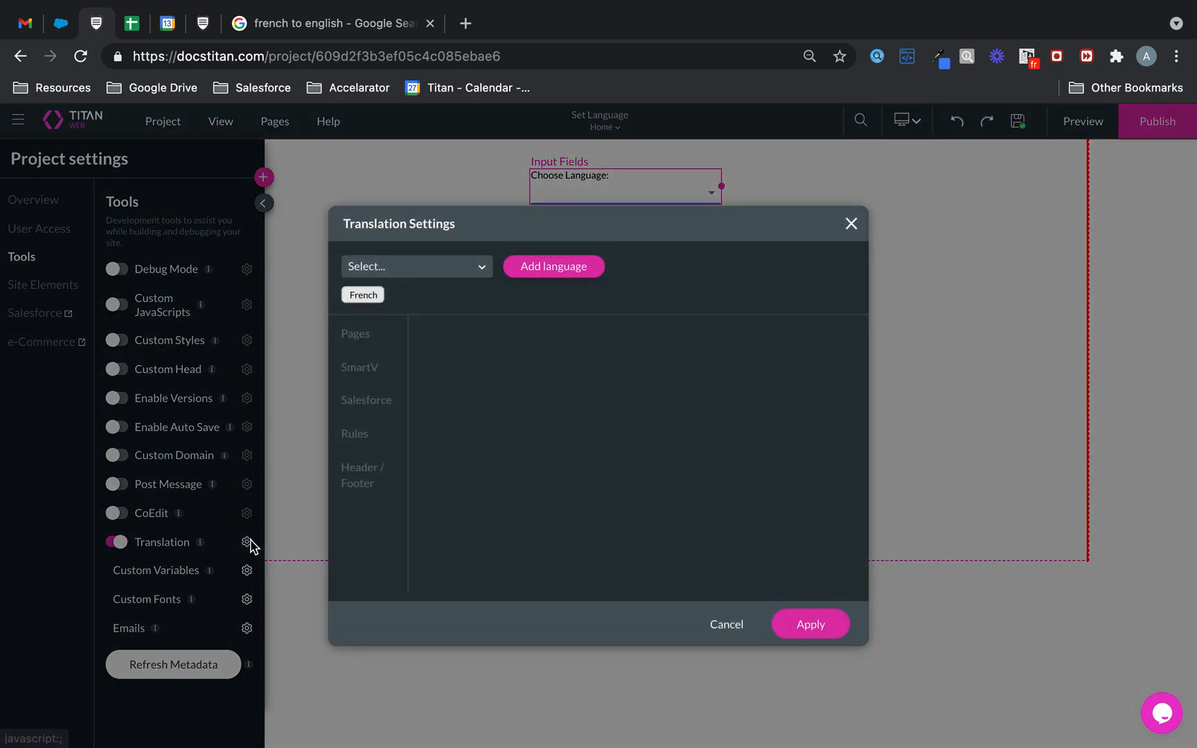
left_click(447, 266)
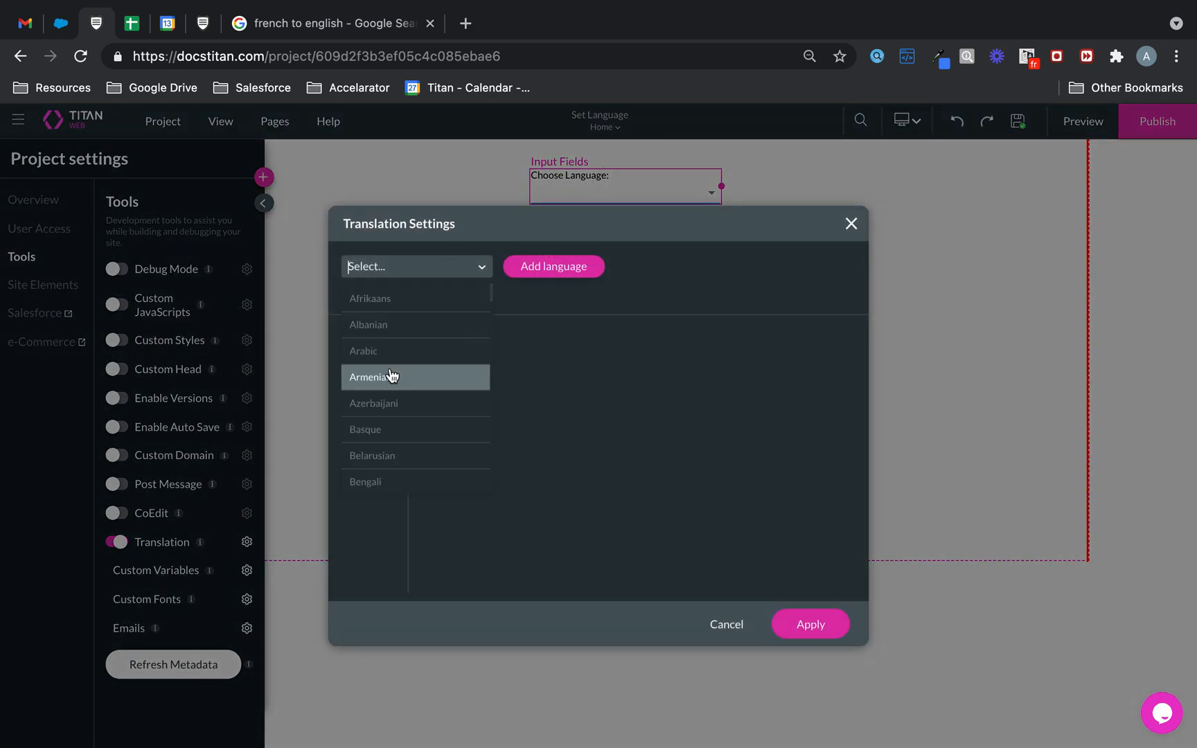
left_click(398, 332)
left_click(574, 268)
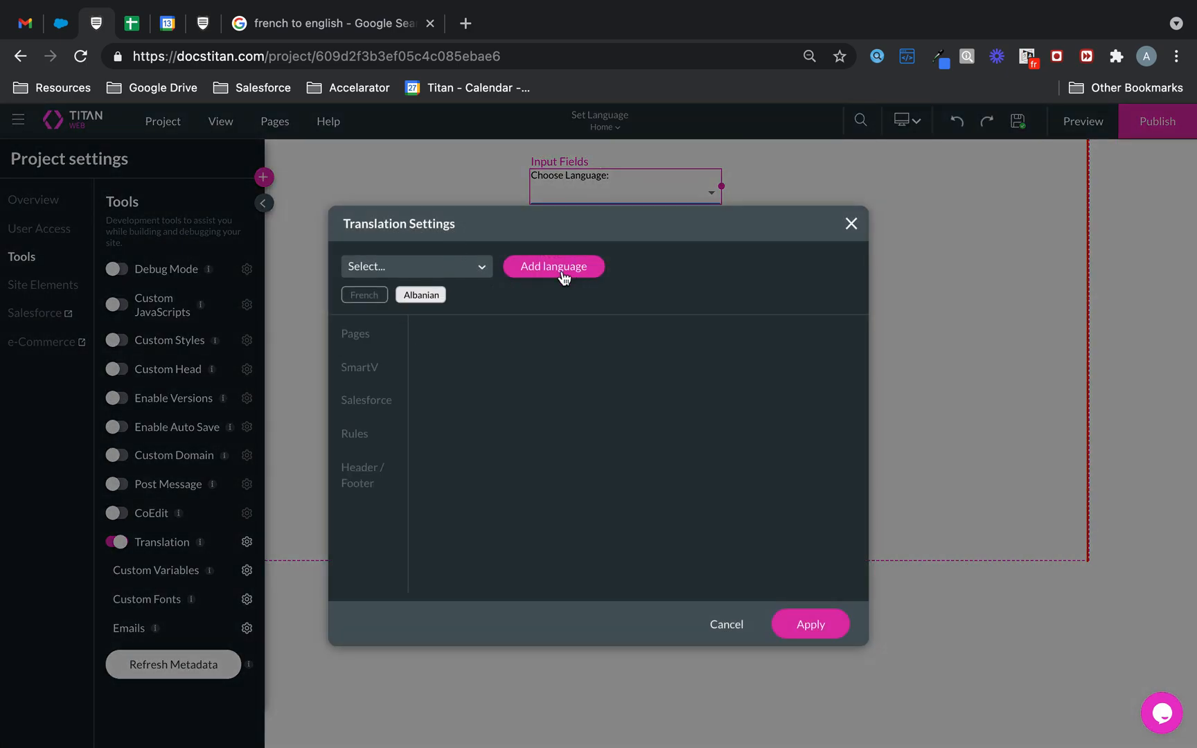
Step: Open the Albanian caption settings for the Home page
left_click(380, 295)
left_click(427, 301)
left_click(357, 337)
left_click(559, 365)
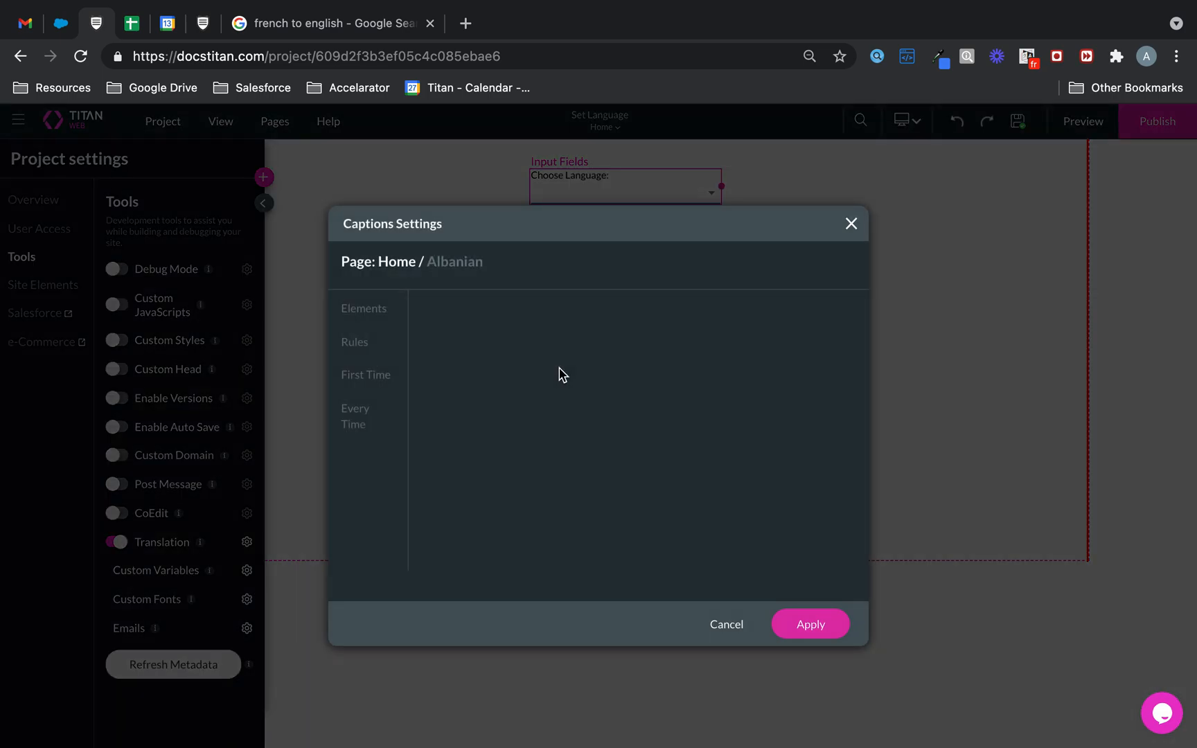